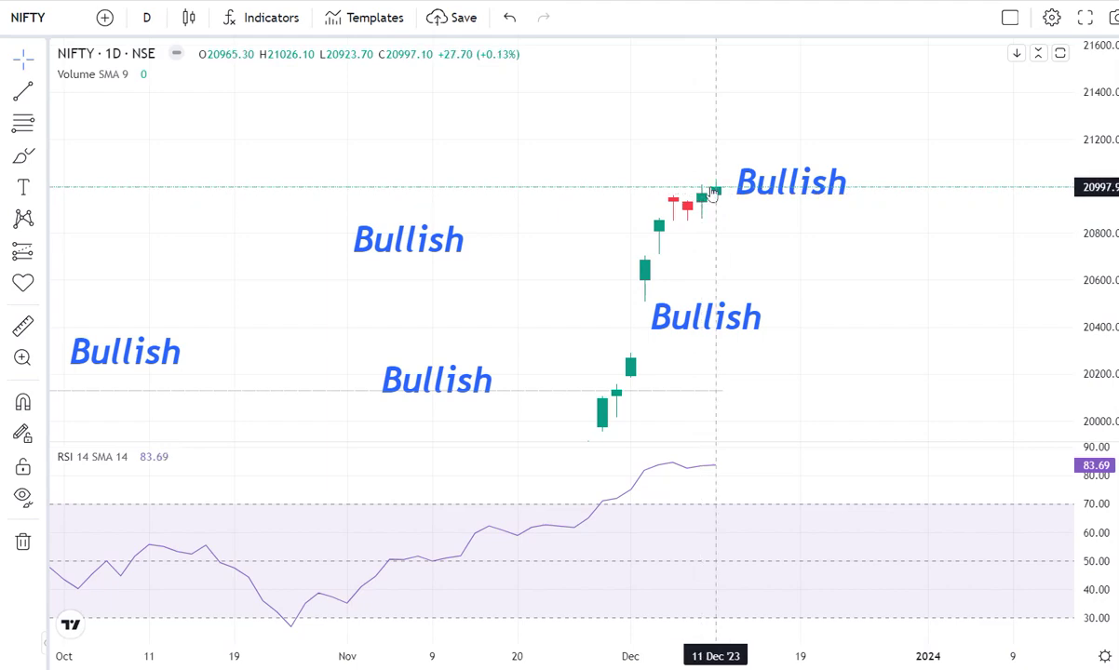
Examine the daily NIFTY candles and RSI over the August to December 2023 range, with the full price swing in view
{"action": "scroll", "coordinate": [786, 167], "scroll_direction": "down", "scroll_amount": 3}
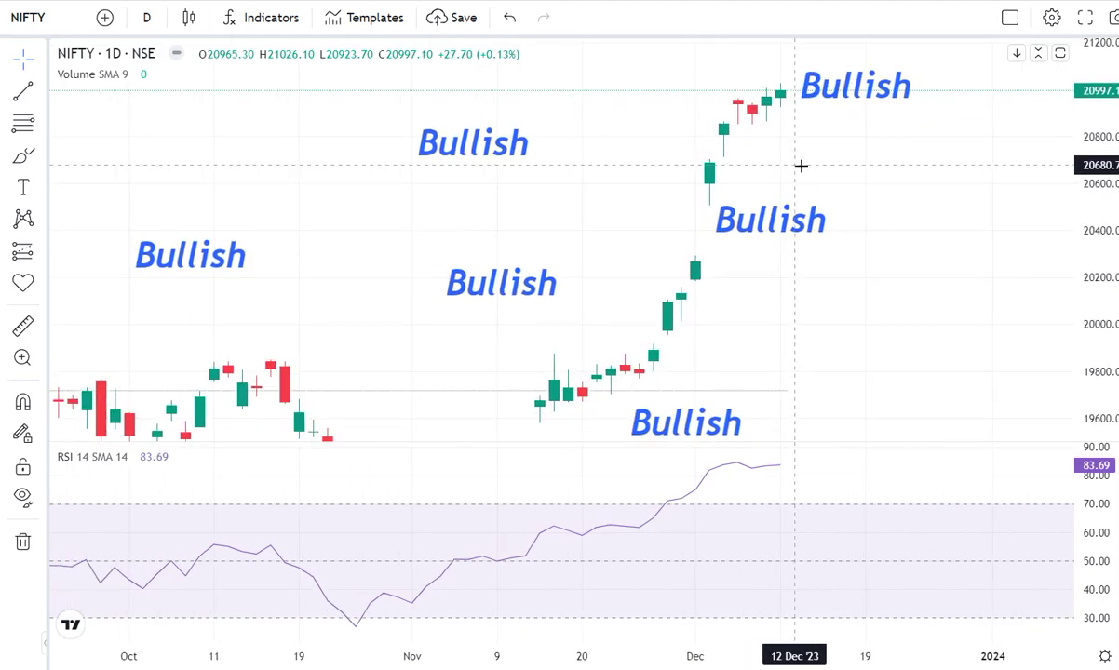
{"action": "scroll", "coordinate": [1052, 237], "scroll_direction": "down", "scroll_amount": 2}
{"action": "scroll", "coordinate": [1028, 267], "scroll_direction": "down", "scroll_amount": 3}
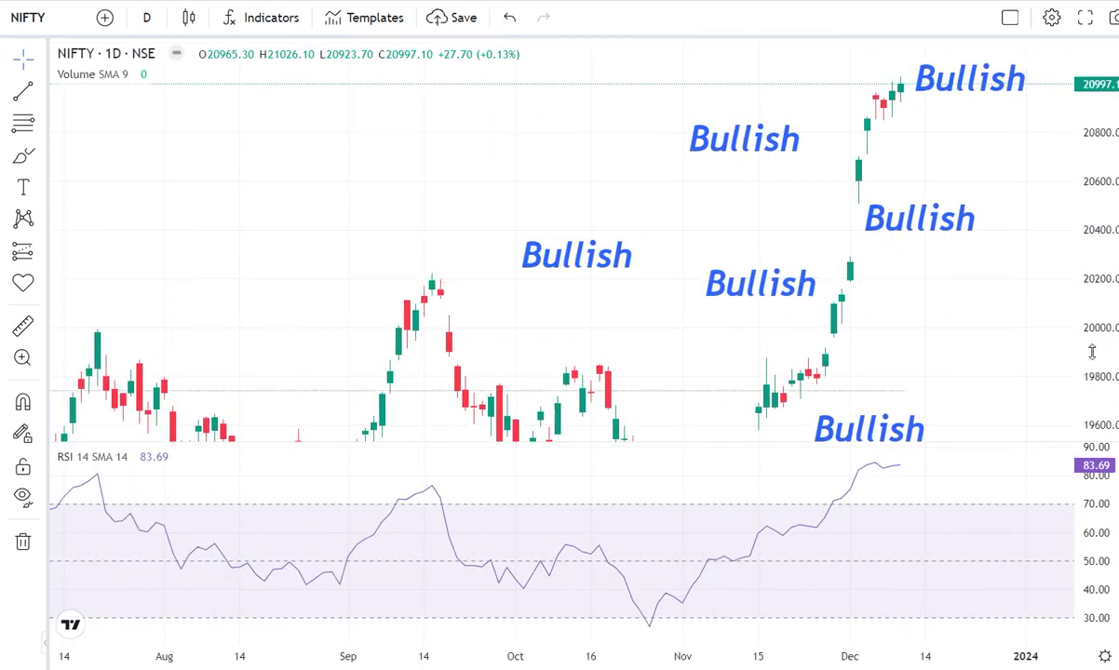
{"action": "left_click_drag", "start_coordinate": [1082, 383], "coordinate": [935, 301]}
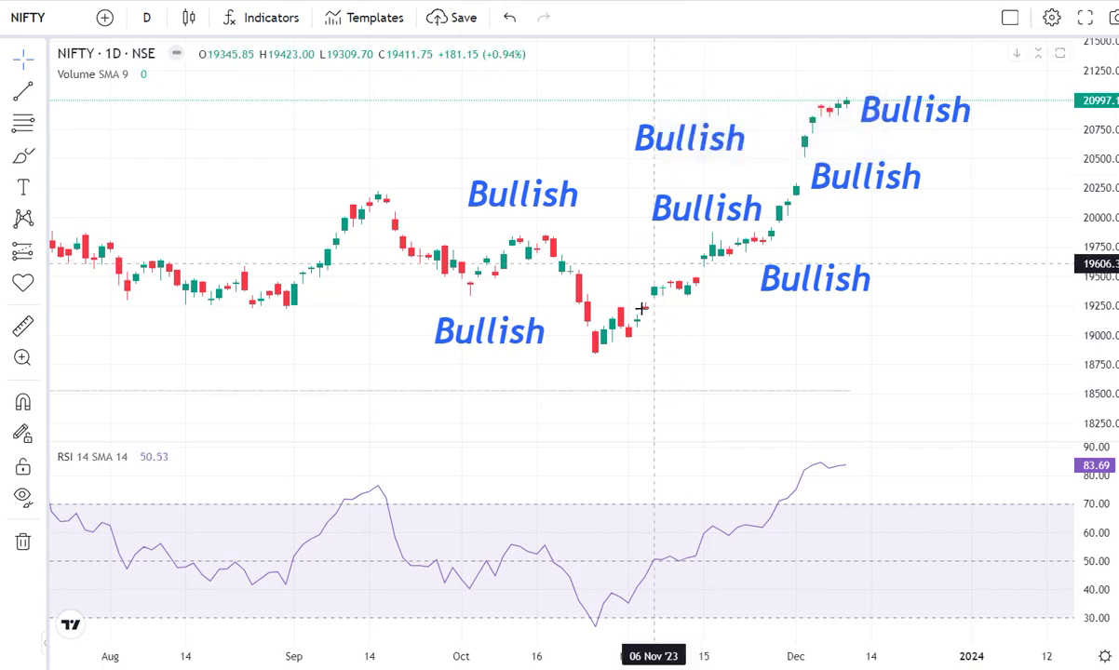
Switch to the NIFTY outlook workbook in Excel and review the expected higher and lower levels in the 11.12.23 outlook
{"action": "mouse_move", "coordinate": [647, 669]}
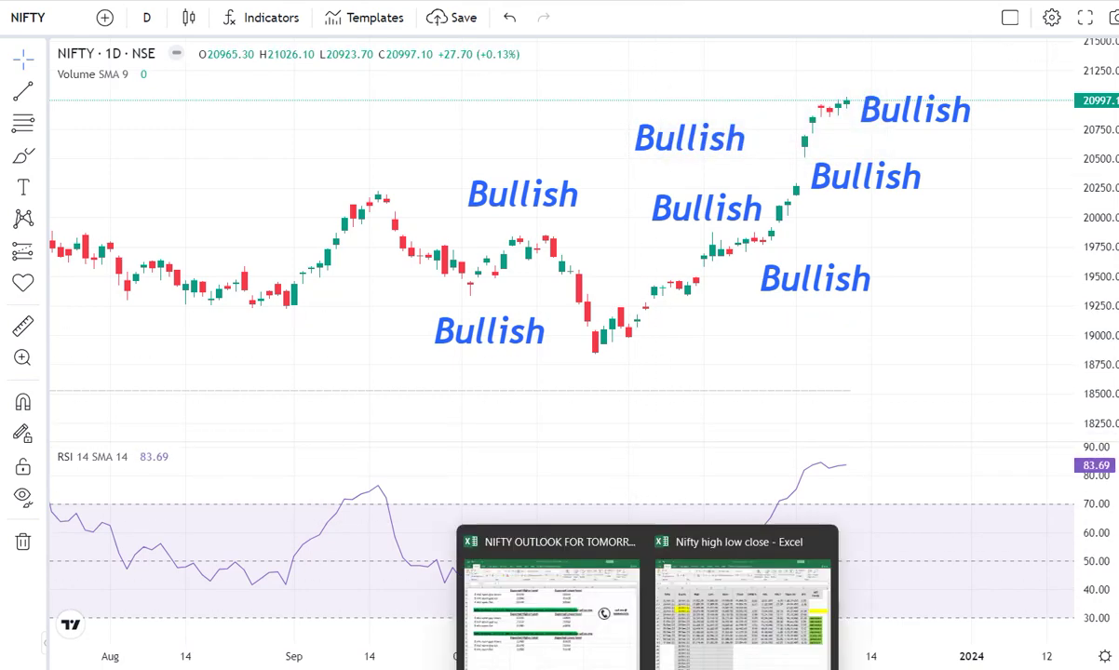
{"action": "left_click", "coordinate": [552, 595]}
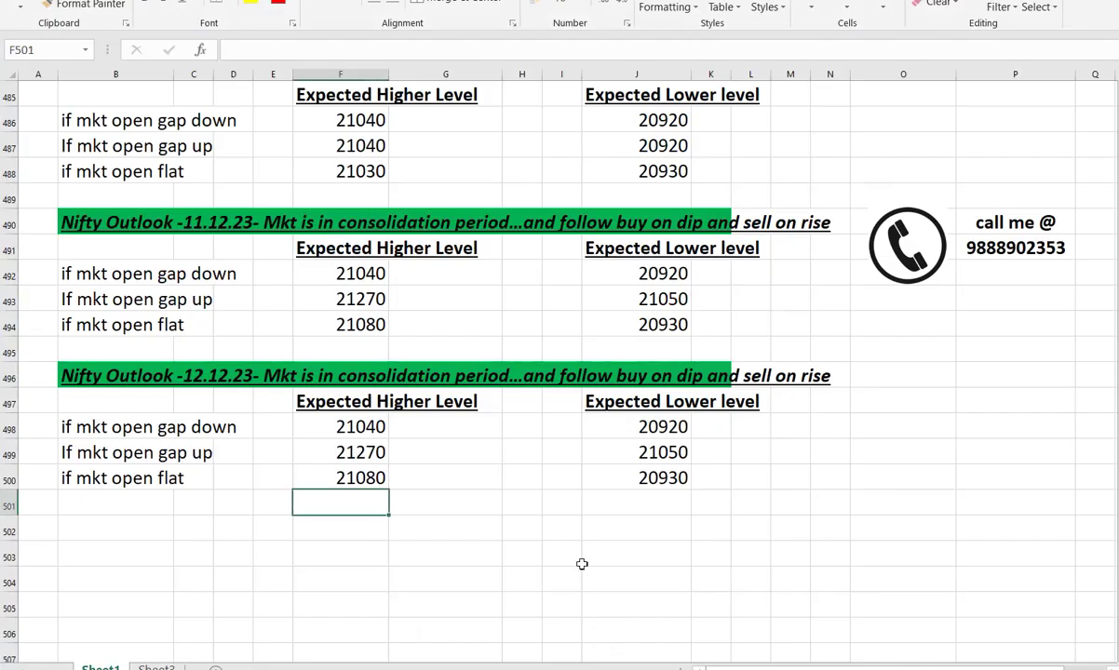
{"action": "scroll", "coordinate": [465, 314], "scroll_direction": "up", "scroll_amount": 1}
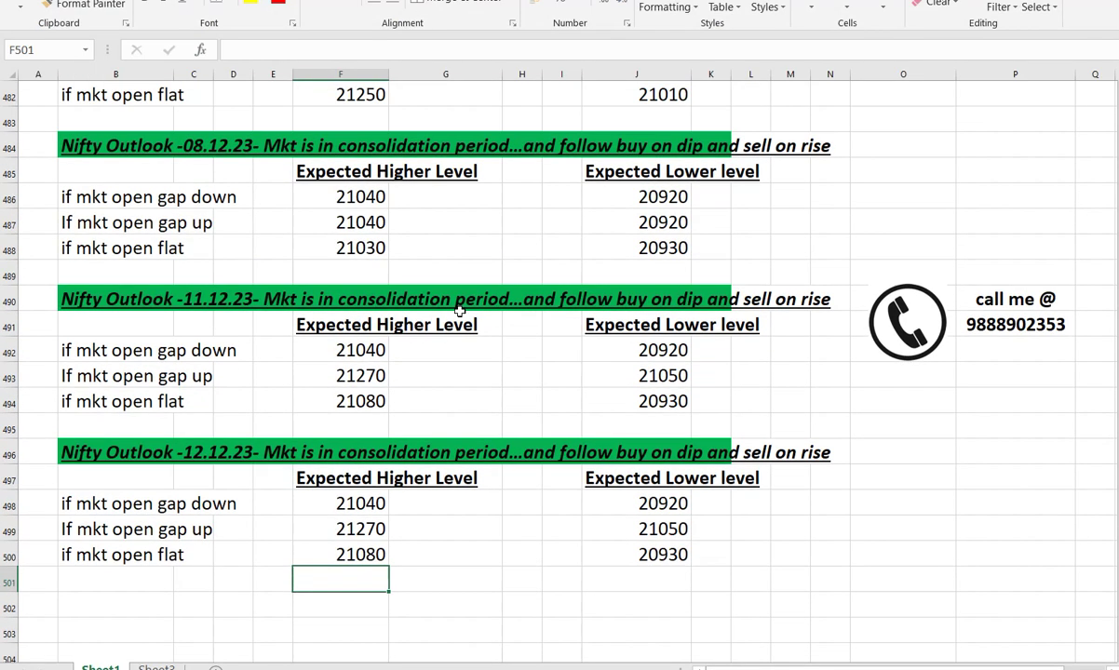
{"action": "left_click_drag", "start_coordinate": [81, 298], "coordinate": [748, 410]}
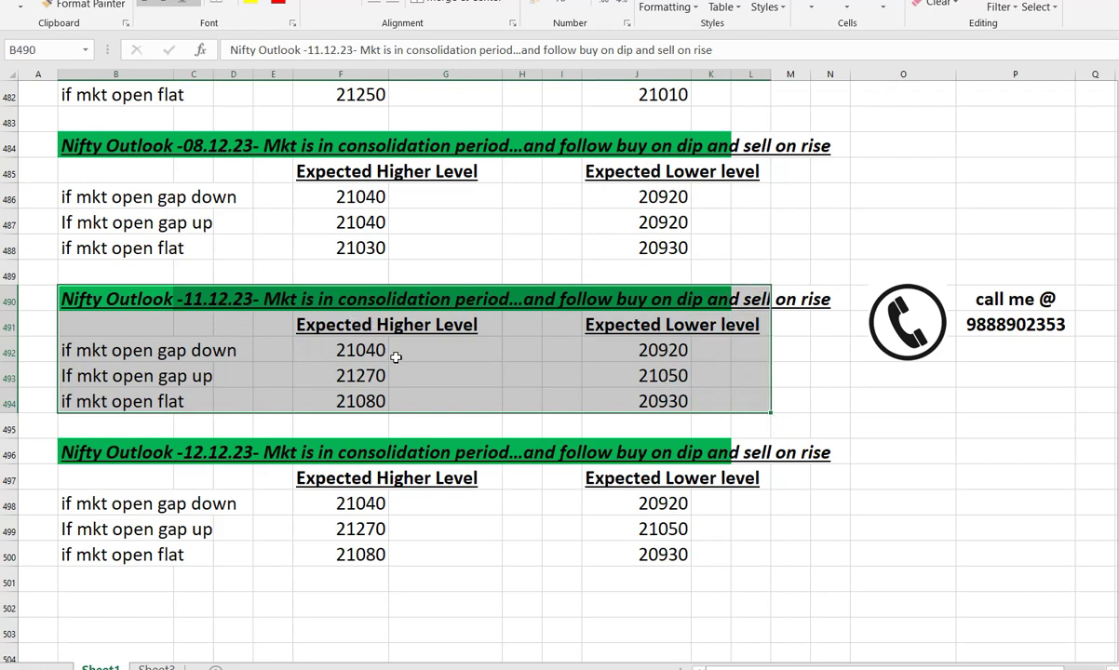
{"action": "left_click", "coordinate": [352, 352]}
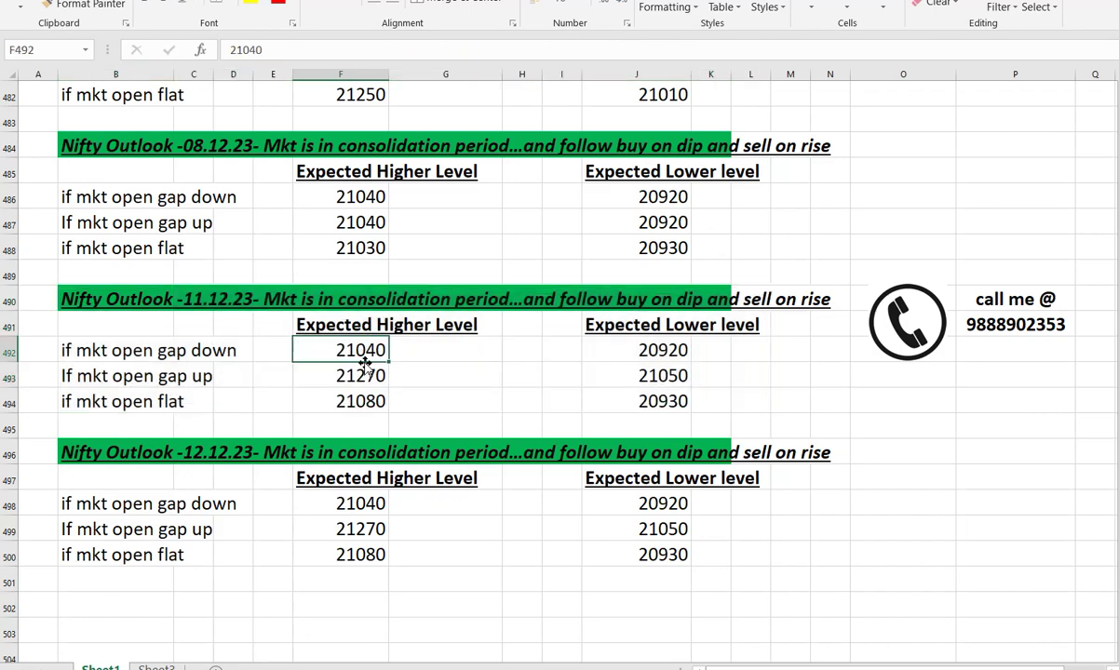
{"action": "key", "text": "Down"}
{"action": "key", "text": "Down"}
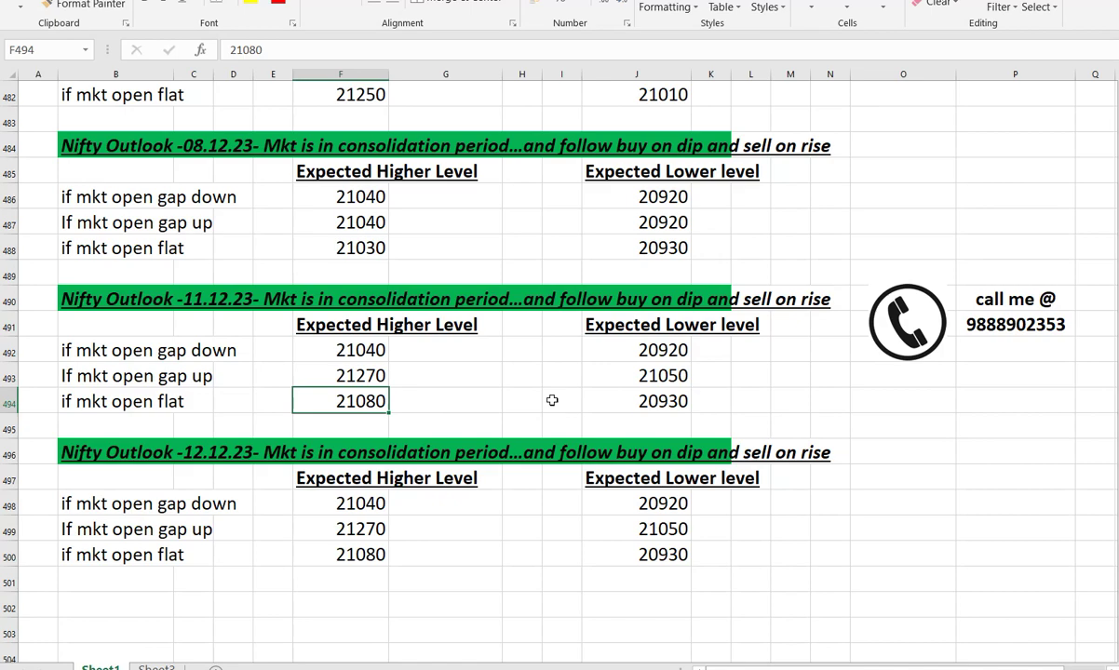
{"action": "left_click", "coordinate": [652, 399]}
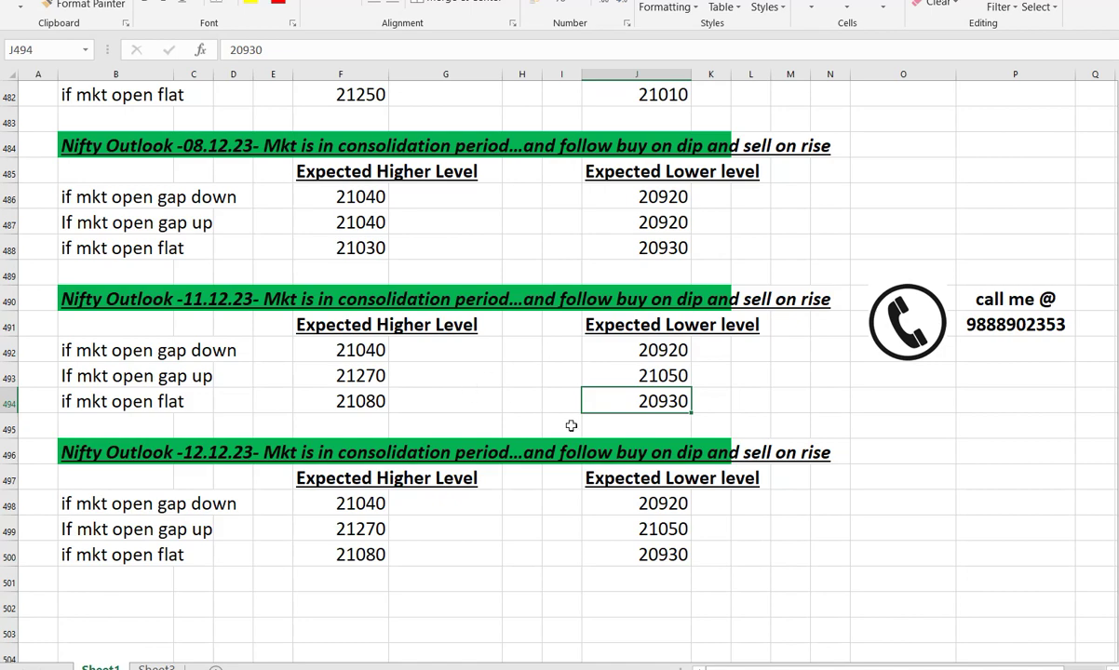
Switch to Chrome to examine the 15-minute NIFTY 28-Dec-2023 futures chart, and return to the outlook workbook in Excel
{"action": "mouse_move", "coordinate": [763, 666]}
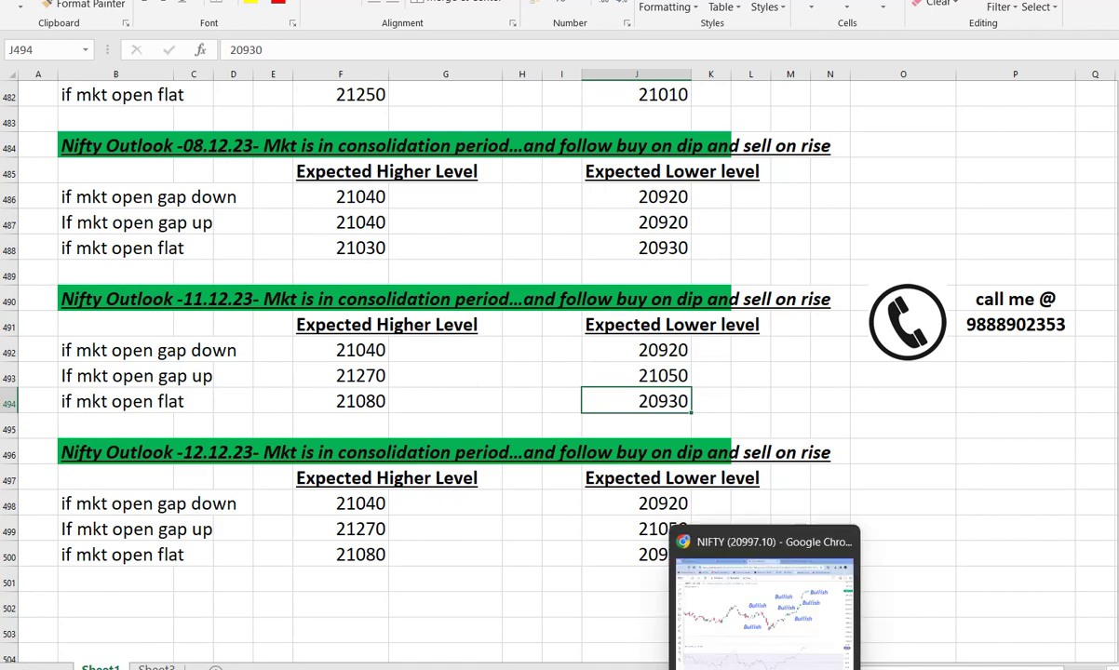
{"action": "left_click", "coordinate": [758, 605]}
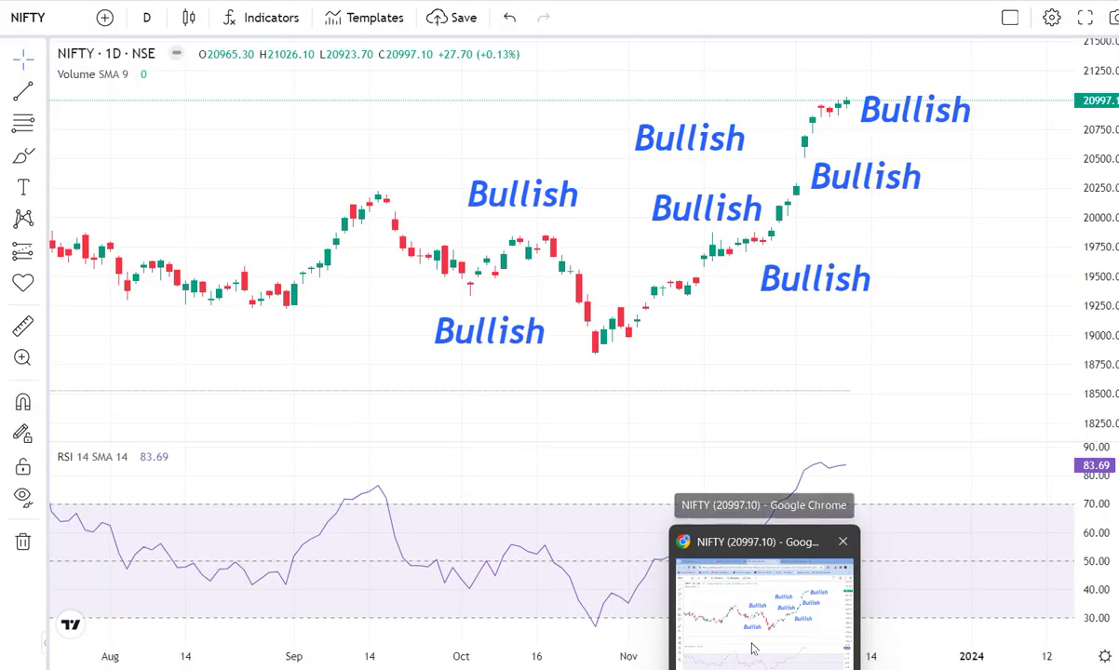
{"action": "key", "text": "ctrl+Tab"}
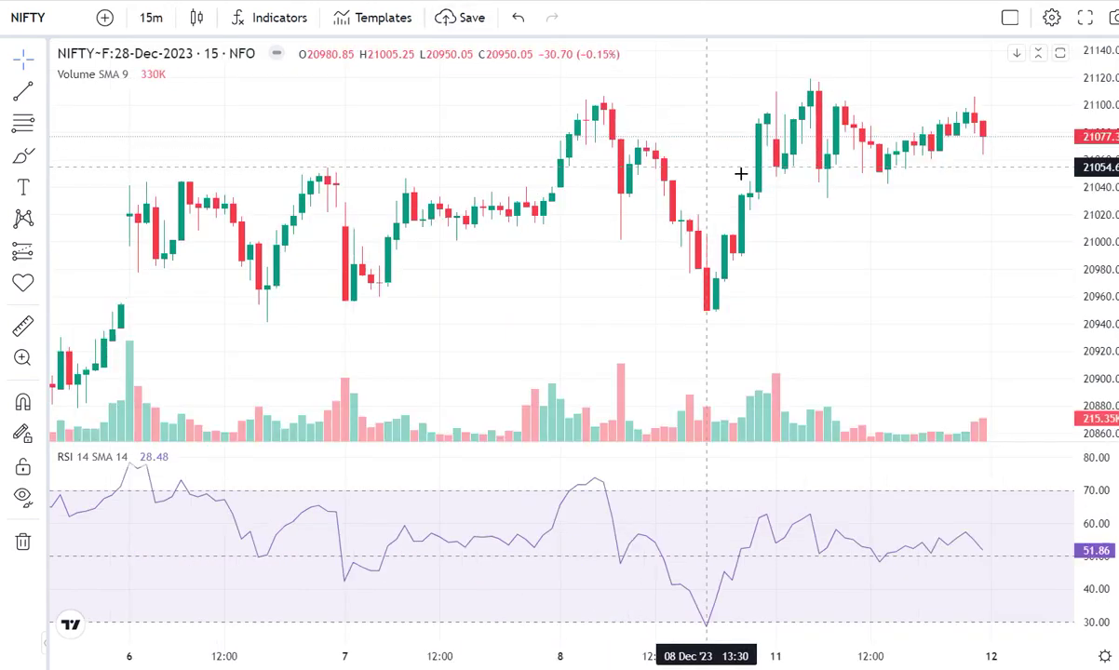
{"action": "scroll", "coordinate": [939, 228], "scroll_direction": "up", "scroll_amount": 2}
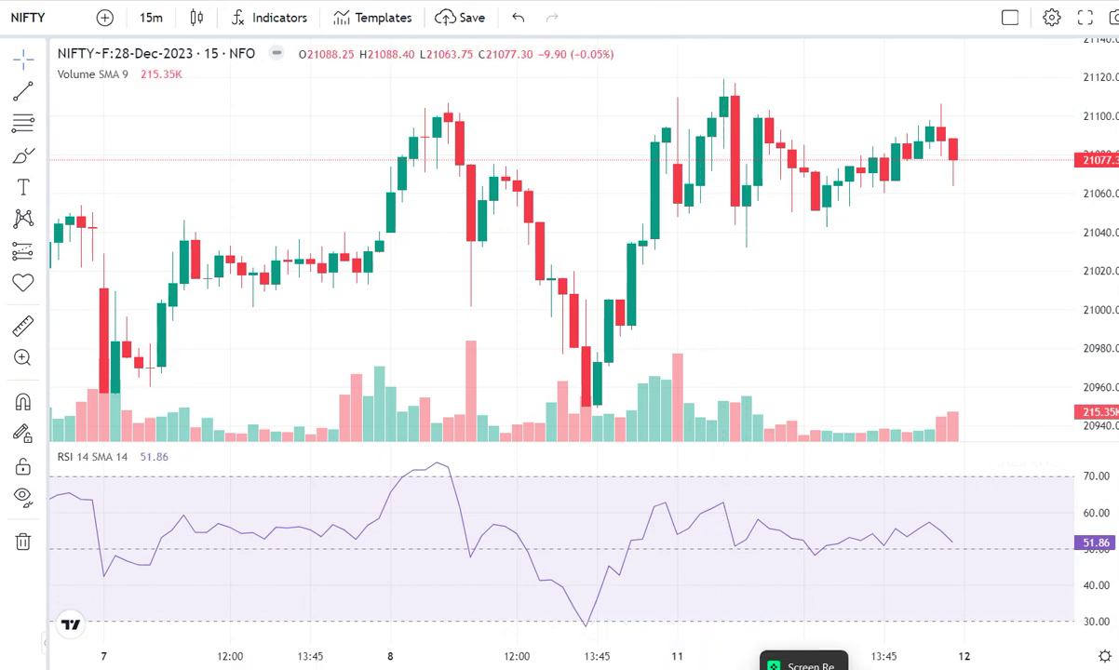
{"action": "mouse_move", "coordinate": [661, 667]}
{"action": "left_click", "coordinate": [558, 596]}
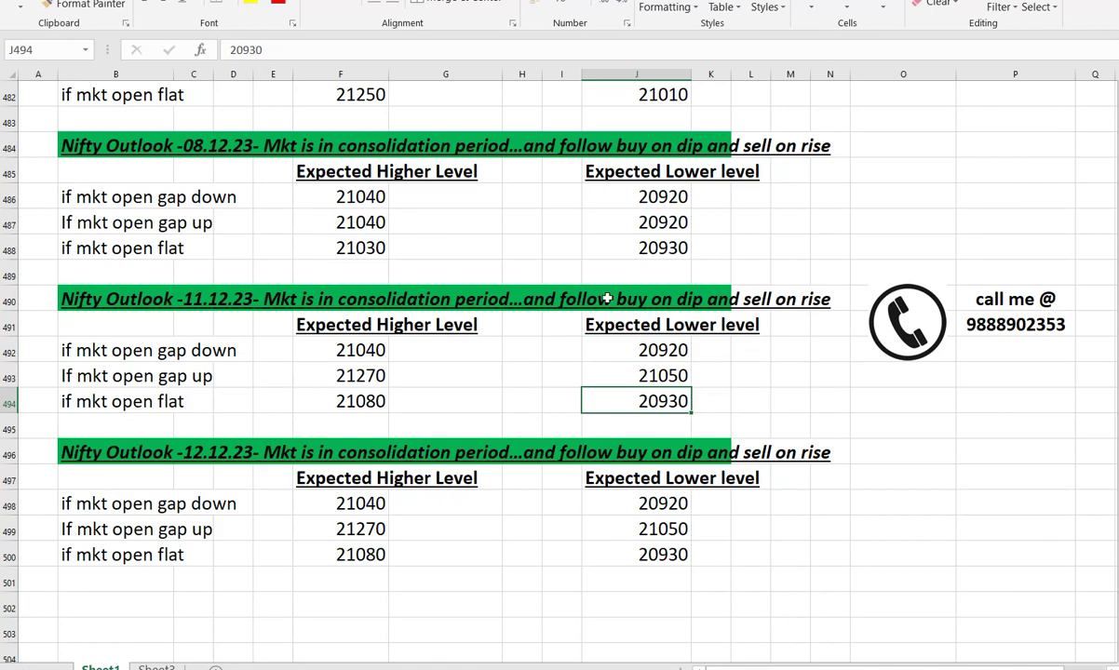
Switch to the Nifty high low close workbook and check the 11-Dec-23 row's net FII+DII, volume and open interest figures with their percentages
{"action": "mouse_move", "coordinate": [647, 669]}
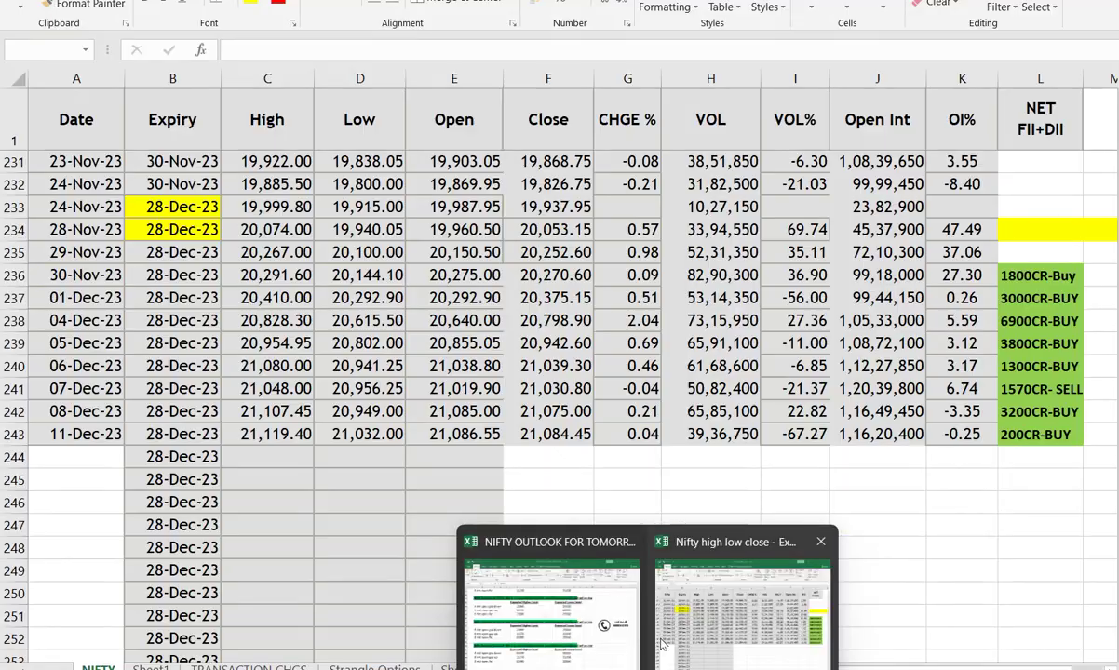
{"action": "left_click", "coordinate": [492, 531]}
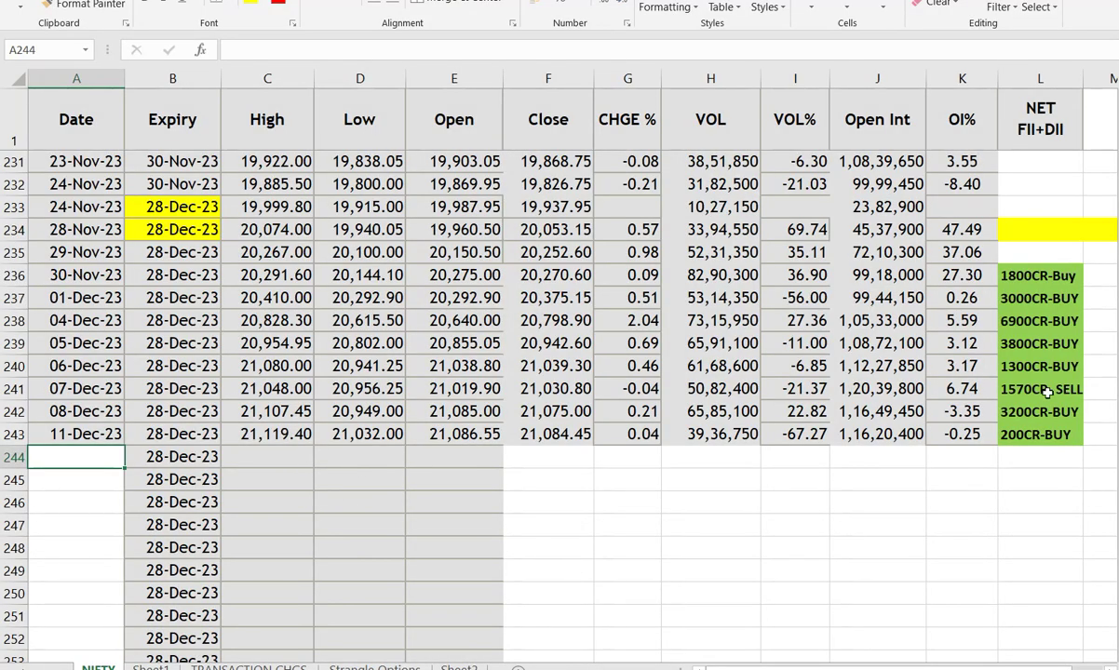
{"action": "left_click", "coordinate": [1038, 437]}
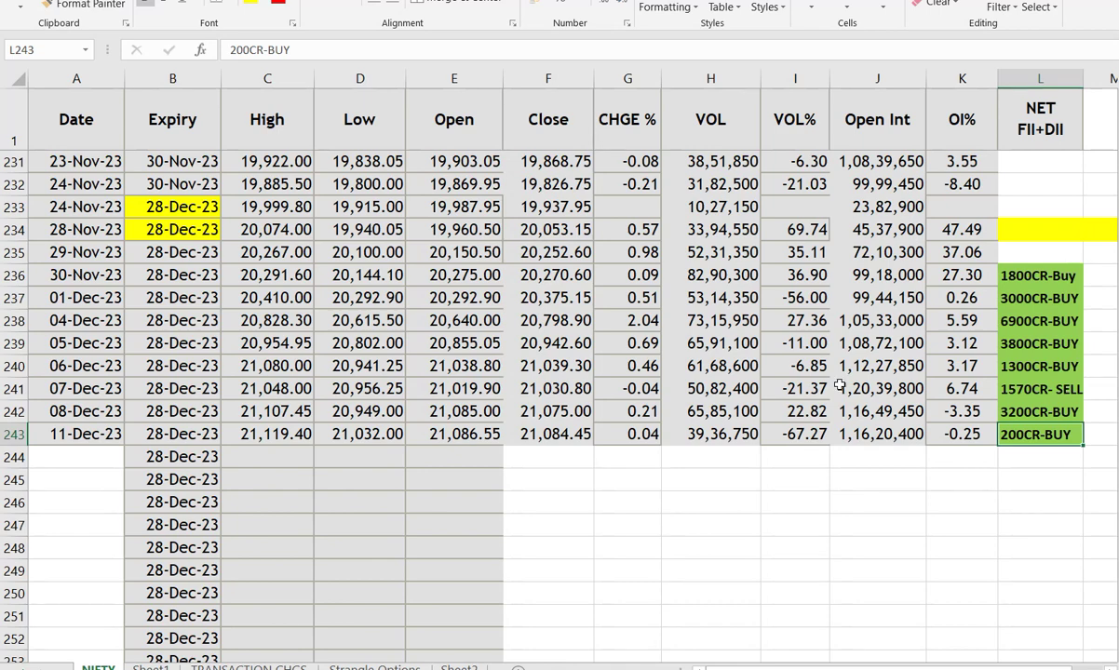
{"action": "left_click", "coordinate": [734, 439]}
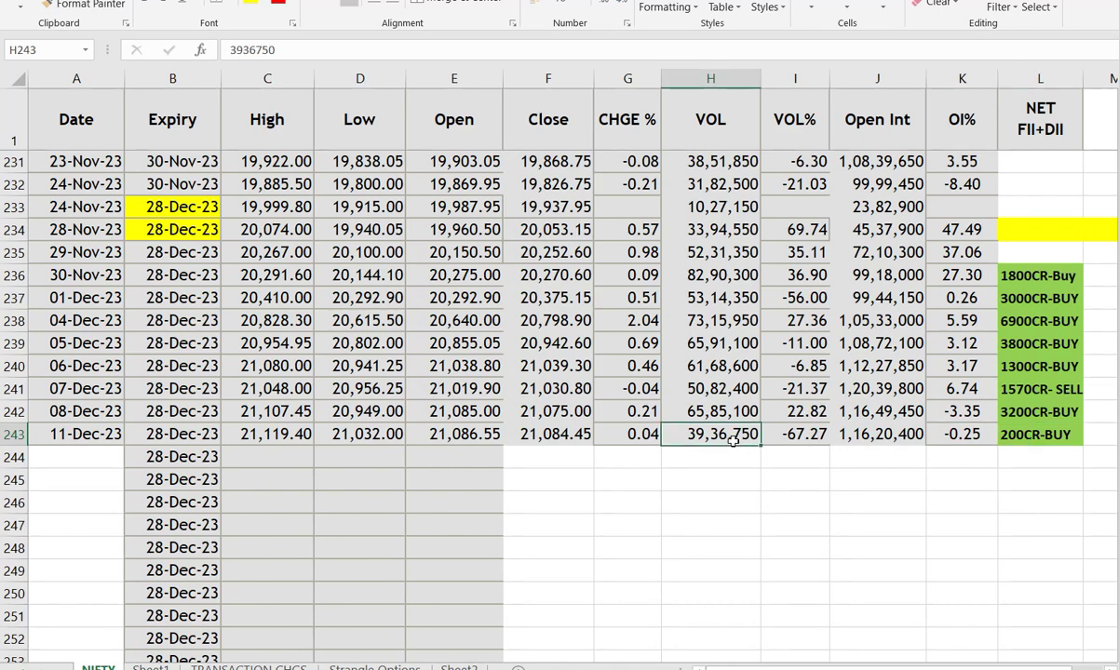
{"action": "left_click", "coordinate": [794, 431]}
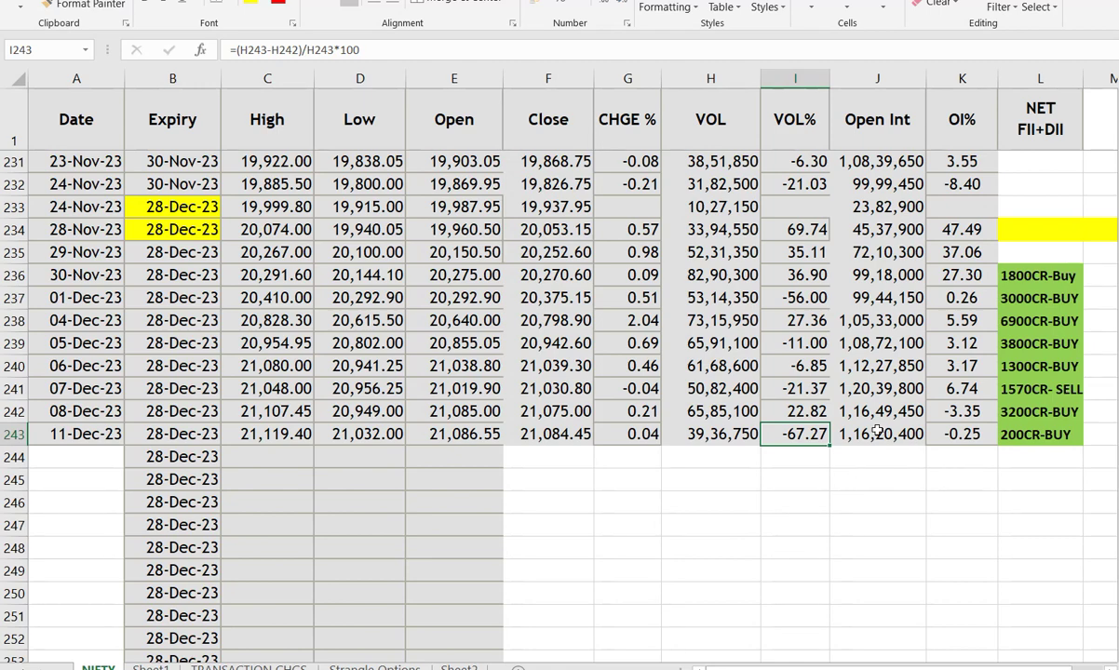
{"action": "left_click", "coordinate": [875, 432]}
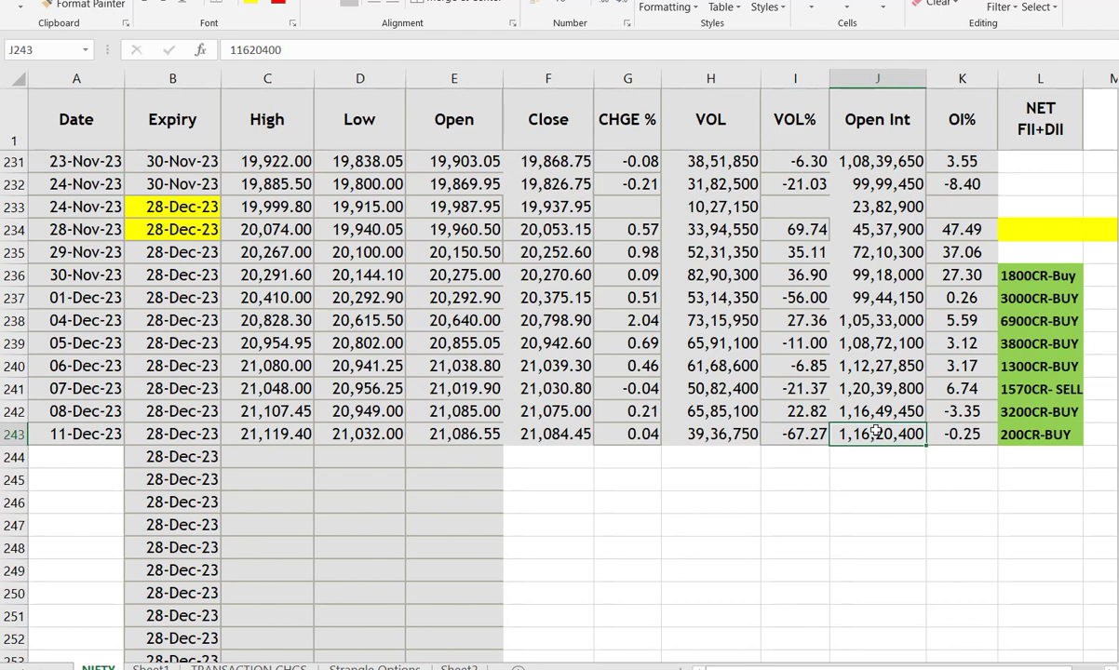
{"action": "left_click", "coordinate": [949, 437]}
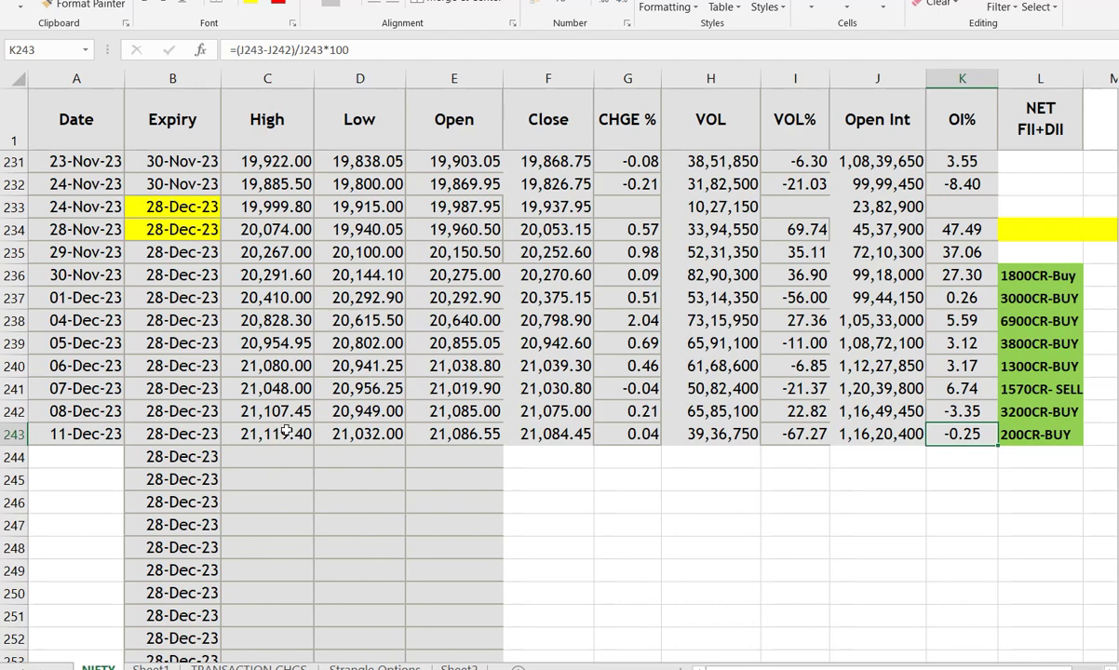
Review the High, Low, Open and Close prices in the 11-Dec-23 row, checking the close, high and low individually
{"action": "left_click_drag", "start_coordinate": [287, 431], "coordinate": [552, 443]}
{"action": "left_click_drag", "start_coordinate": [233, 431], "coordinate": [509, 435]}
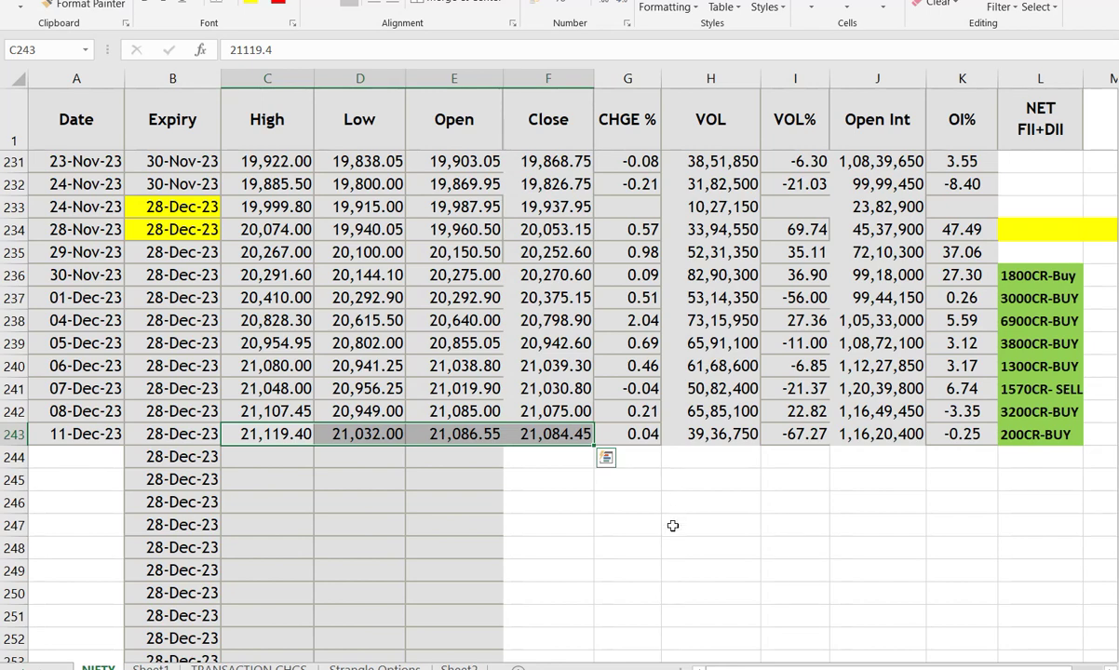
{"action": "left_click", "coordinate": [547, 437]}
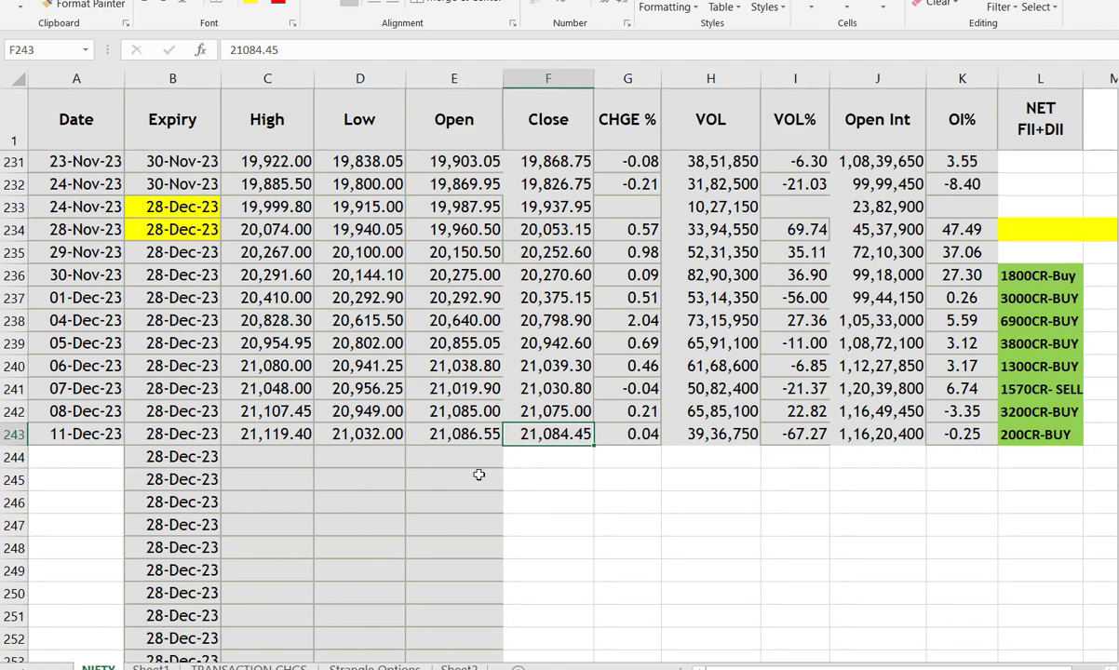
{"action": "left_click", "coordinate": [291, 435]}
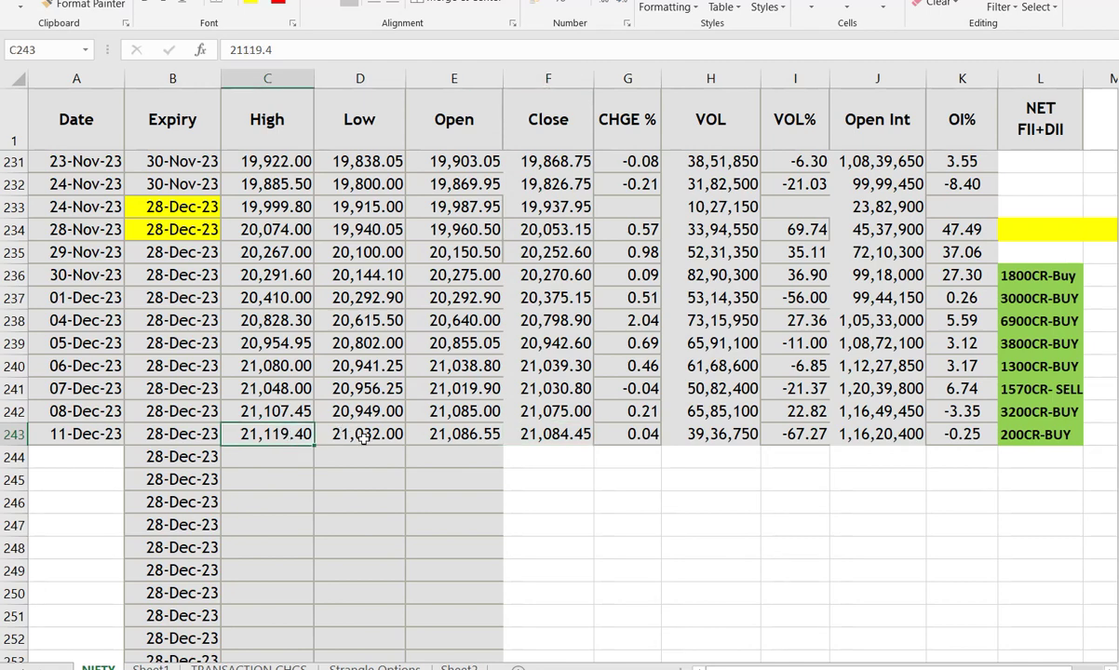
{"action": "left_click_drag", "start_coordinate": [279, 434], "coordinate": [351, 437]}
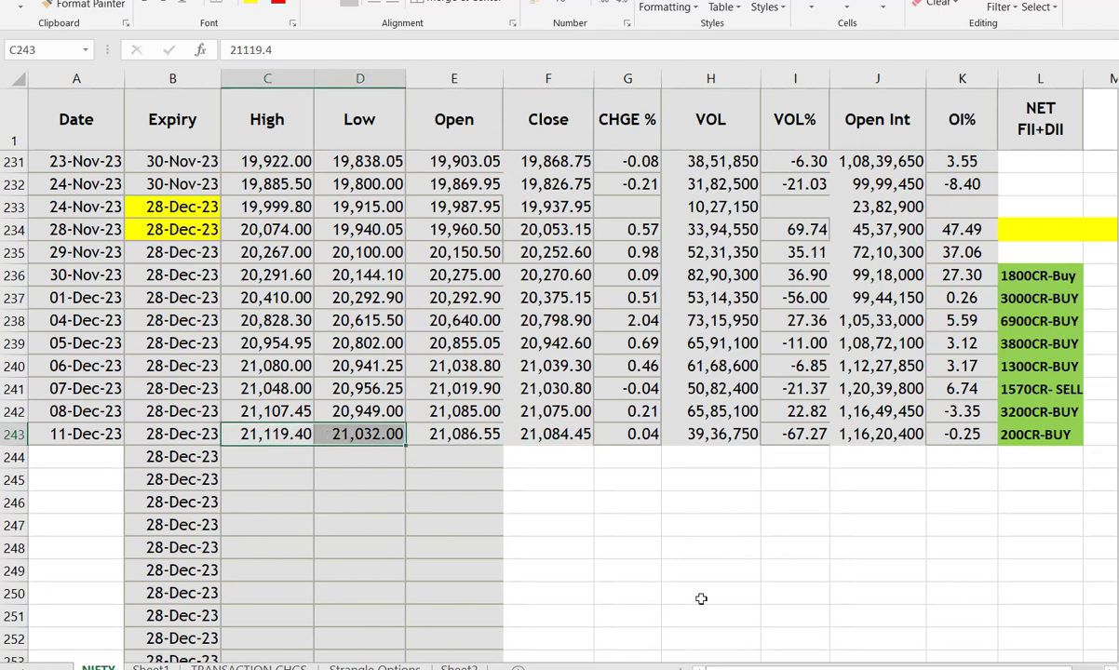
{"action": "left_click", "coordinate": [269, 432]}
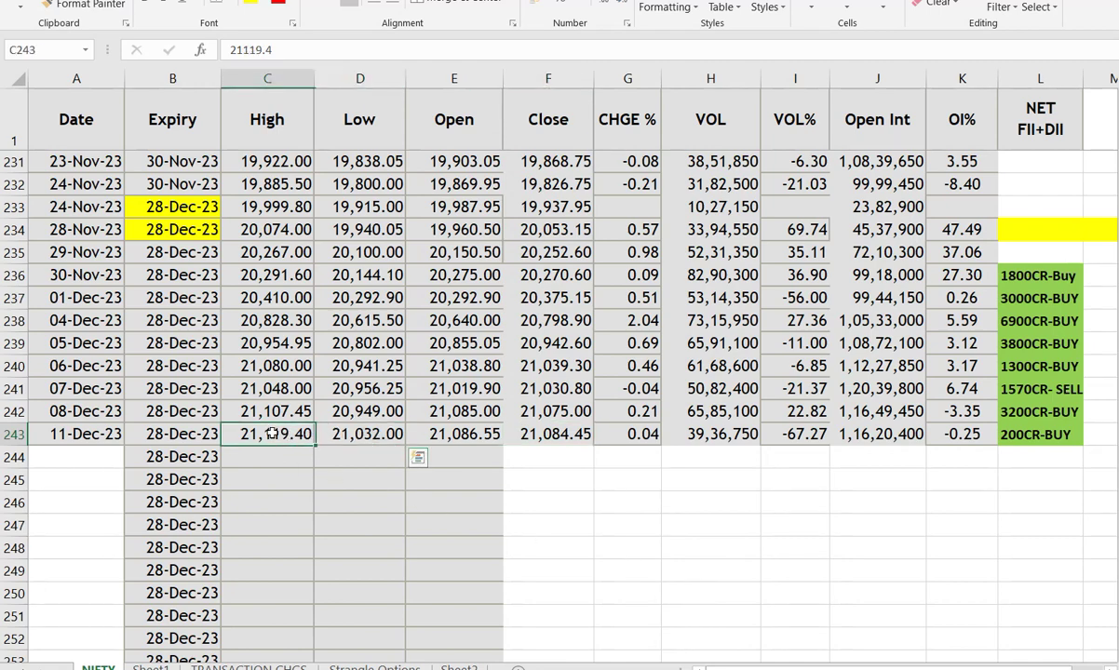
{"action": "left_click", "coordinate": [341, 430]}
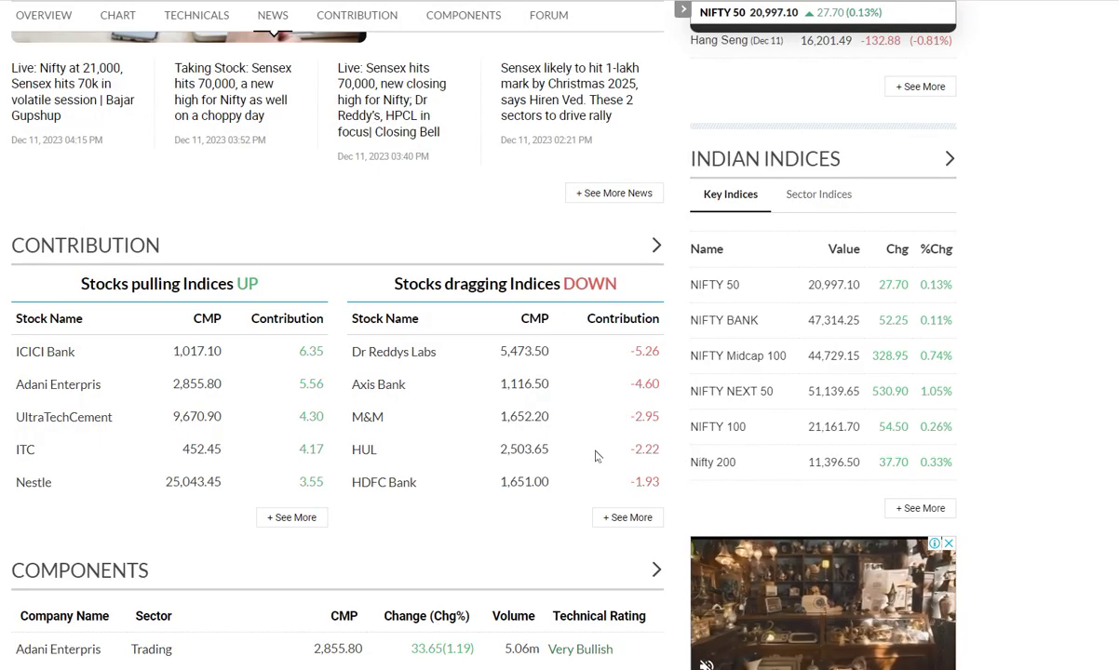
Examine the global and Indian indices, stock contributions and components on the NIFTY 50 page, closing the video ad along the way
{"action": "scroll", "coordinate": [596, 456], "scroll_direction": "up", "scroll_amount": 8}
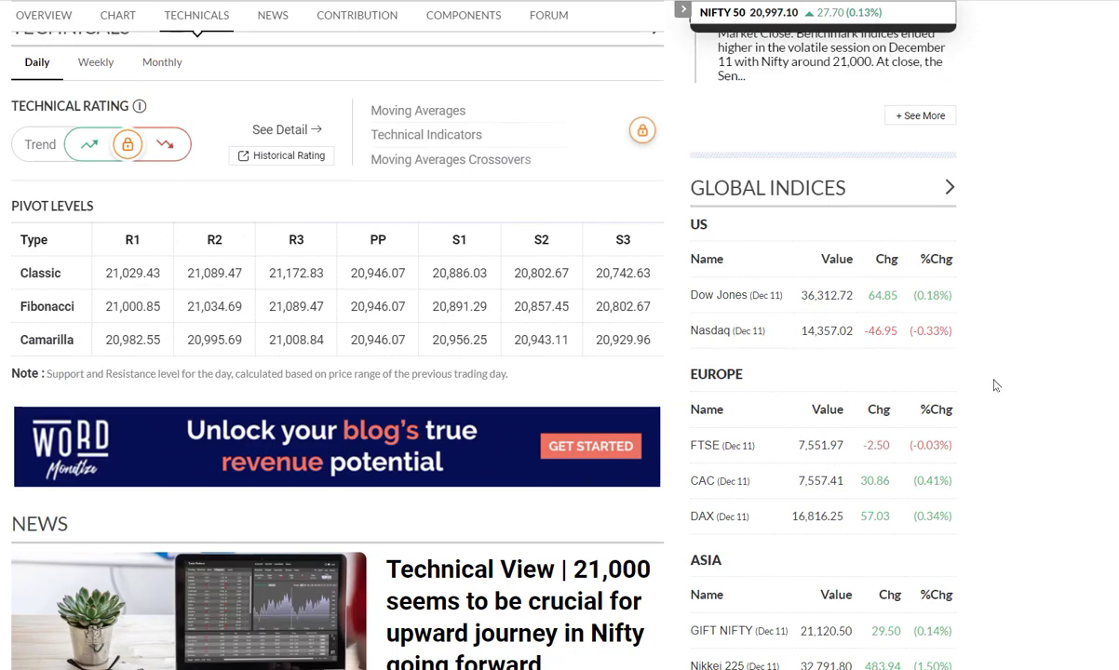
{"action": "scroll", "coordinate": [994, 383], "scroll_direction": "down", "scroll_amount": 1}
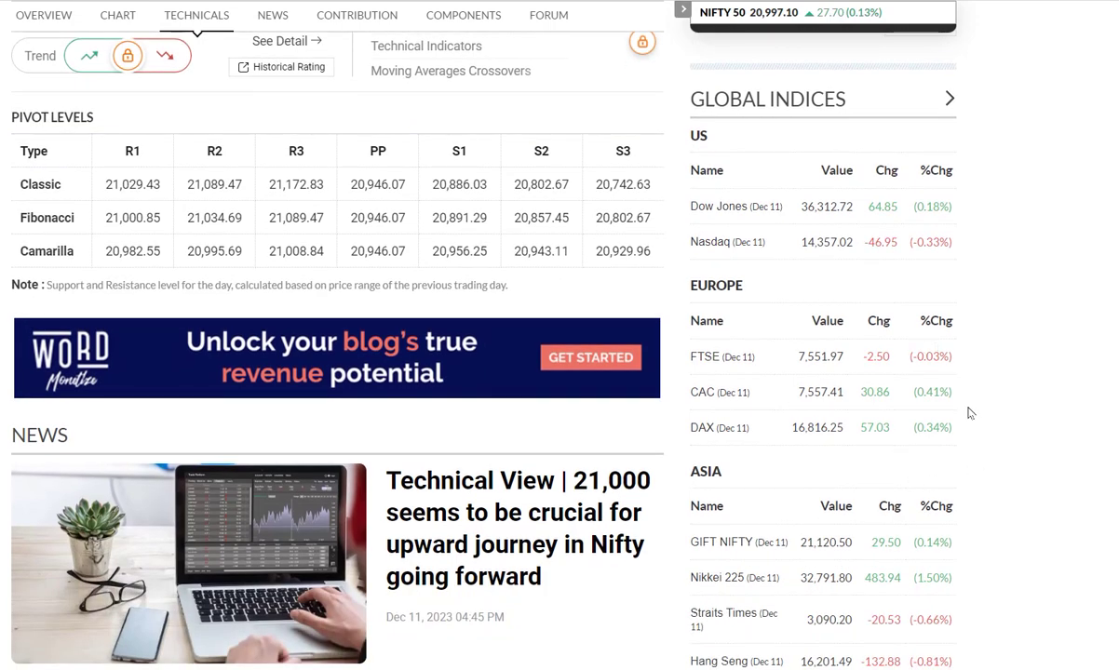
{"action": "scroll", "coordinate": [967, 414], "scroll_direction": "down", "scroll_amount": 6}
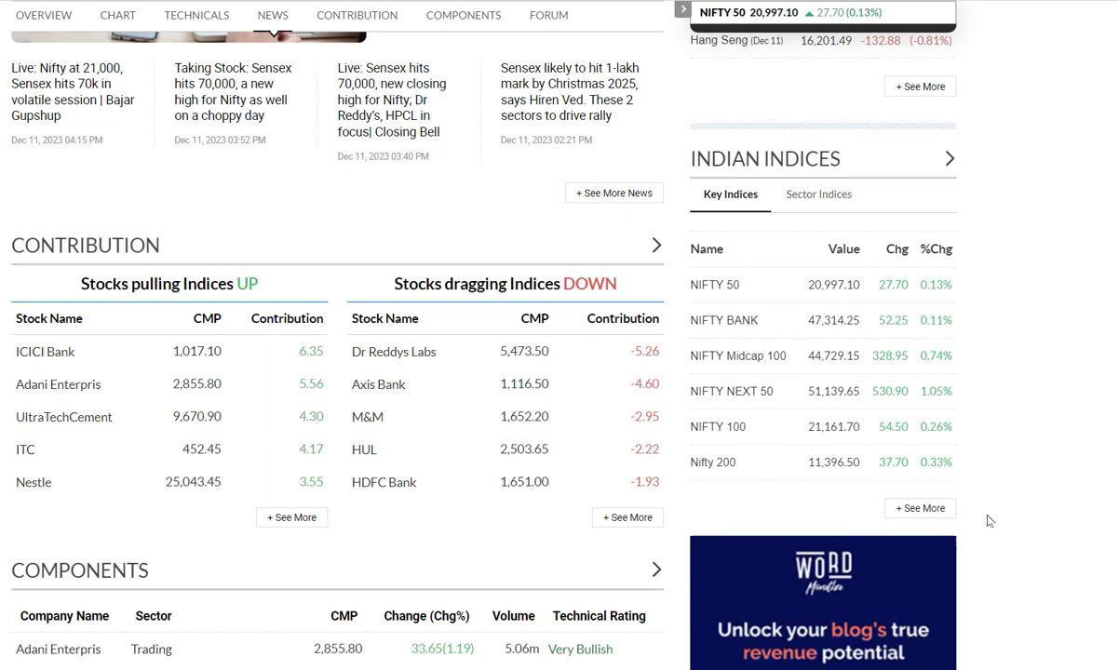
{"action": "scroll", "coordinate": [989, 521], "scroll_direction": "down", "scroll_amount": 1}
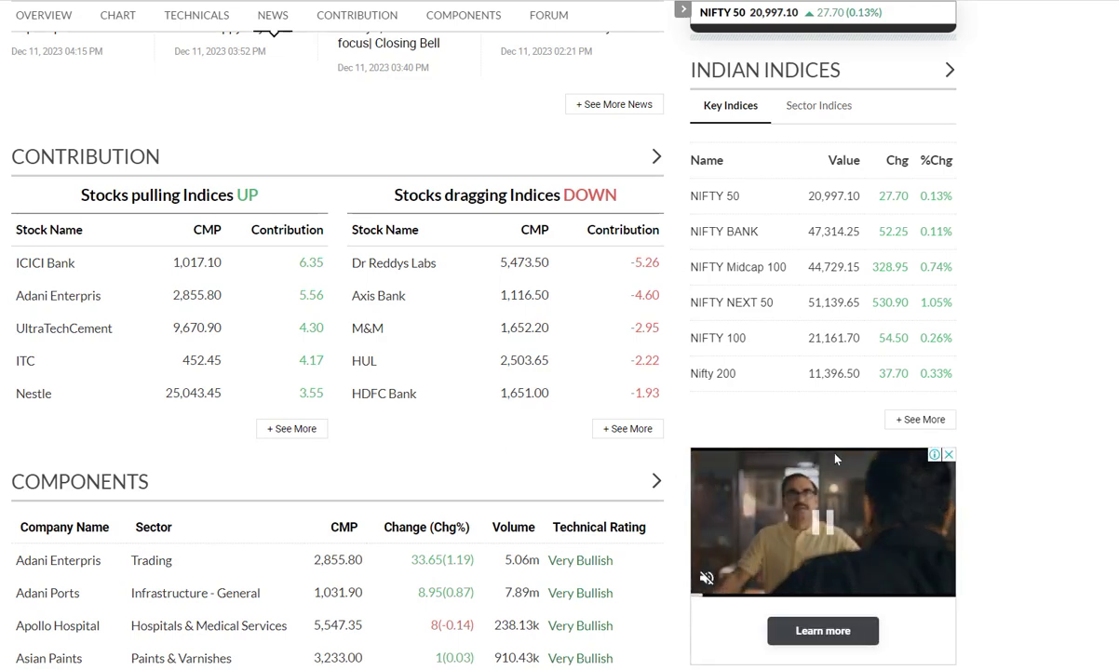
{"action": "left_click", "coordinate": [948, 454]}
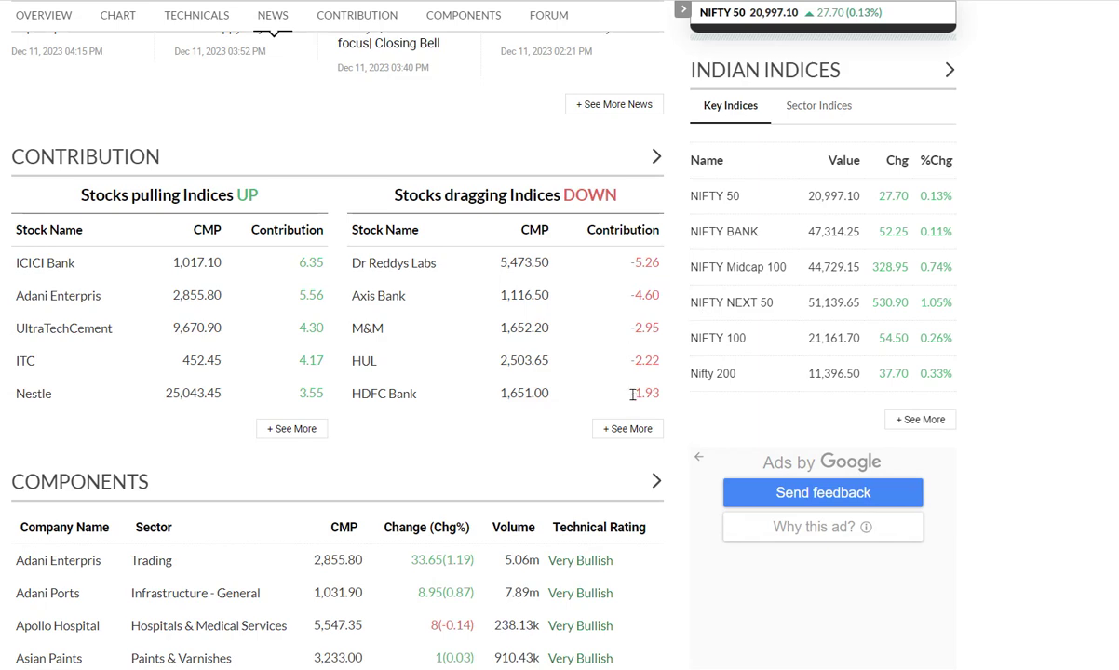
{"action": "scroll", "coordinate": [549, 458], "scroll_direction": "down", "scroll_amount": 1}
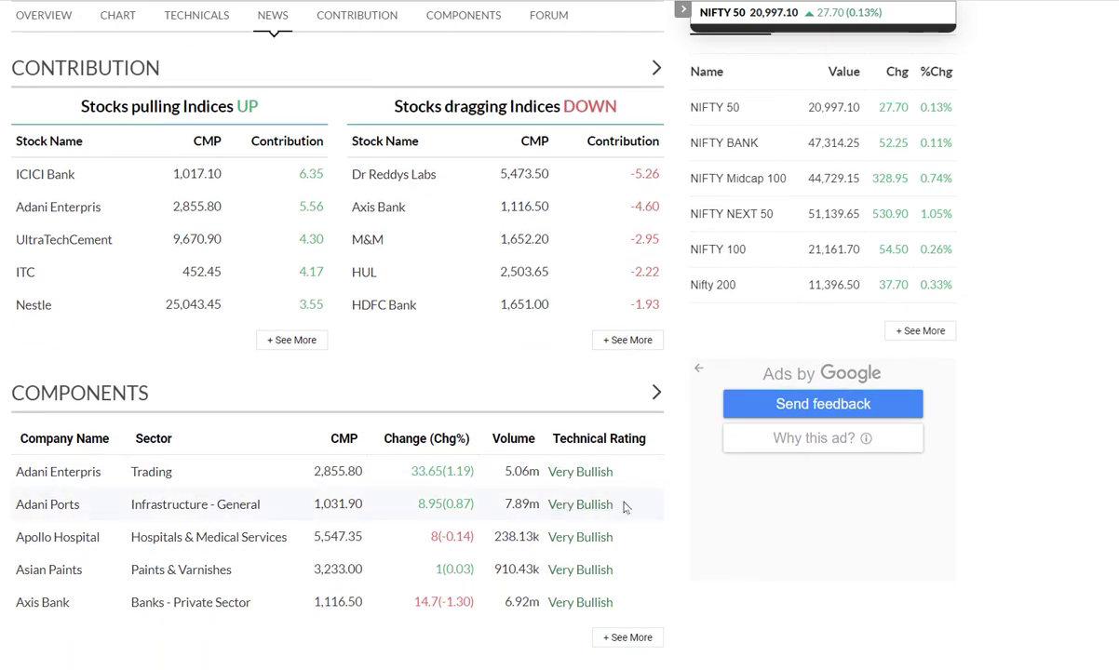
{"action": "scroll", "coordinate": [620, 498], "scroll_direction": "up", "scroll_amount": 8}
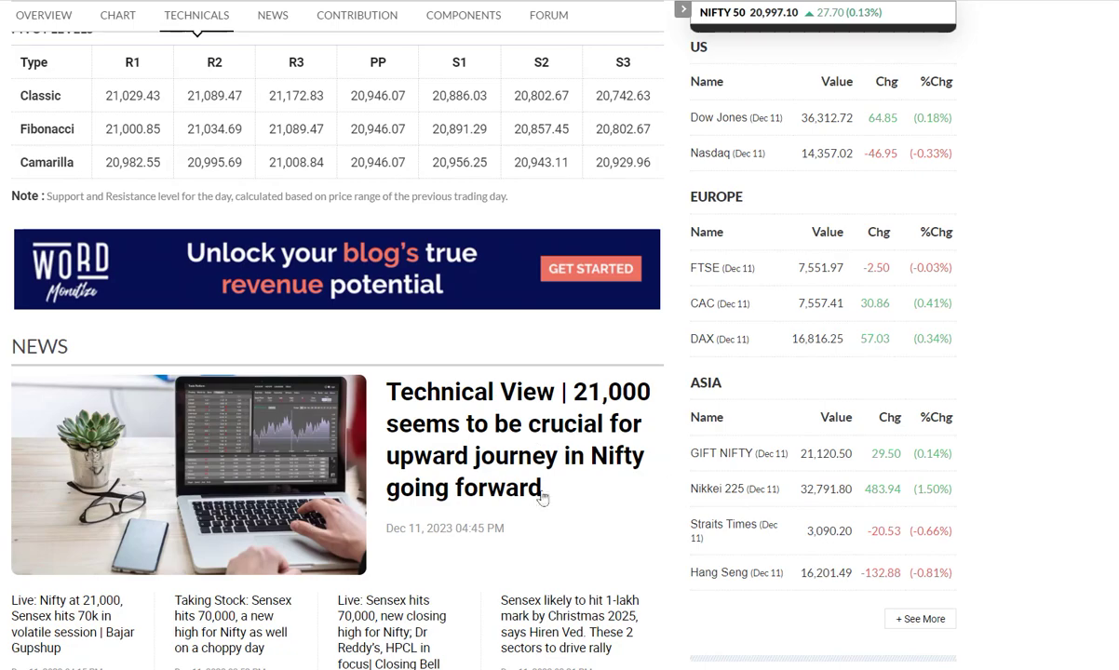
Recheck the 15-minute NIFTY 28-Dec-2023 futures chart, and switch back to the NIFTY outlook workbook in Excel
{"action": "scroll", "coordinate": [599, 543], "scroll_direction": "up", "scroll_amount": 5}
{"action": "scroll", "coordinate": [600, 544], "scroll_direction": "up", "scroll_amount": 9}
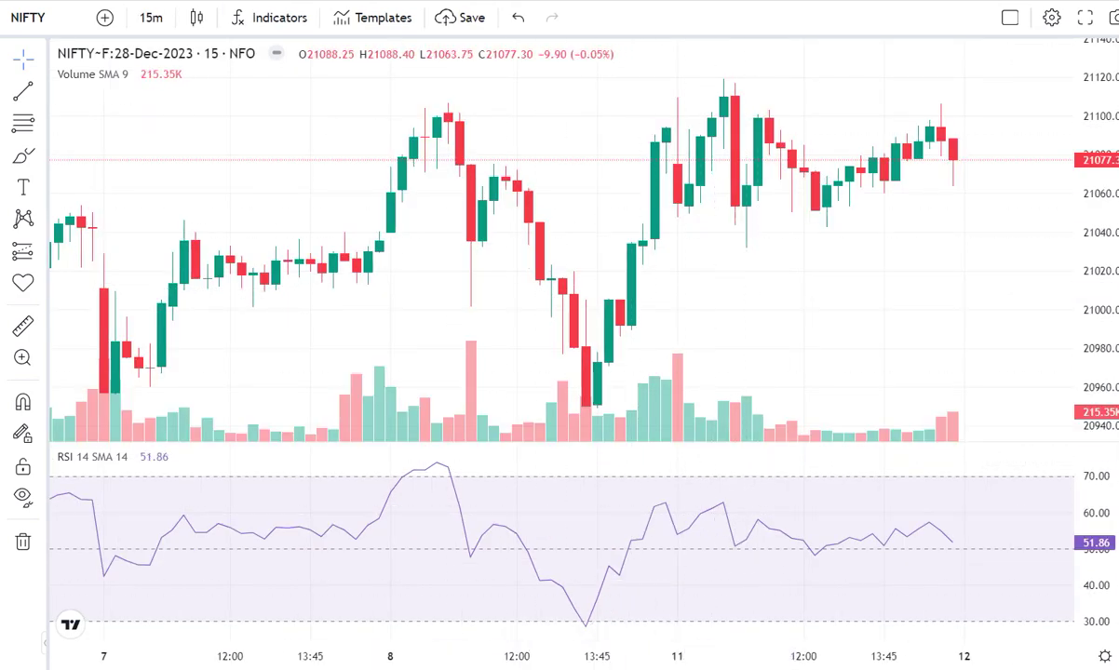
{"action": "mouse_move", "coordinate": [763, 669]}
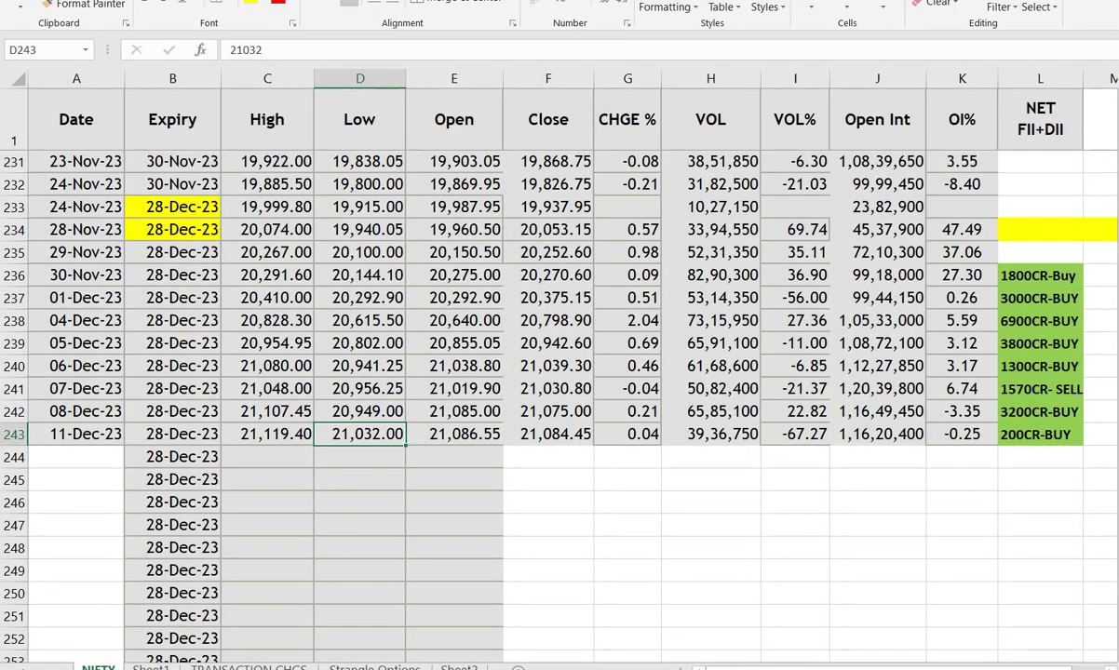
{"action": "mouse_move", "coordinate": [805, 669]}
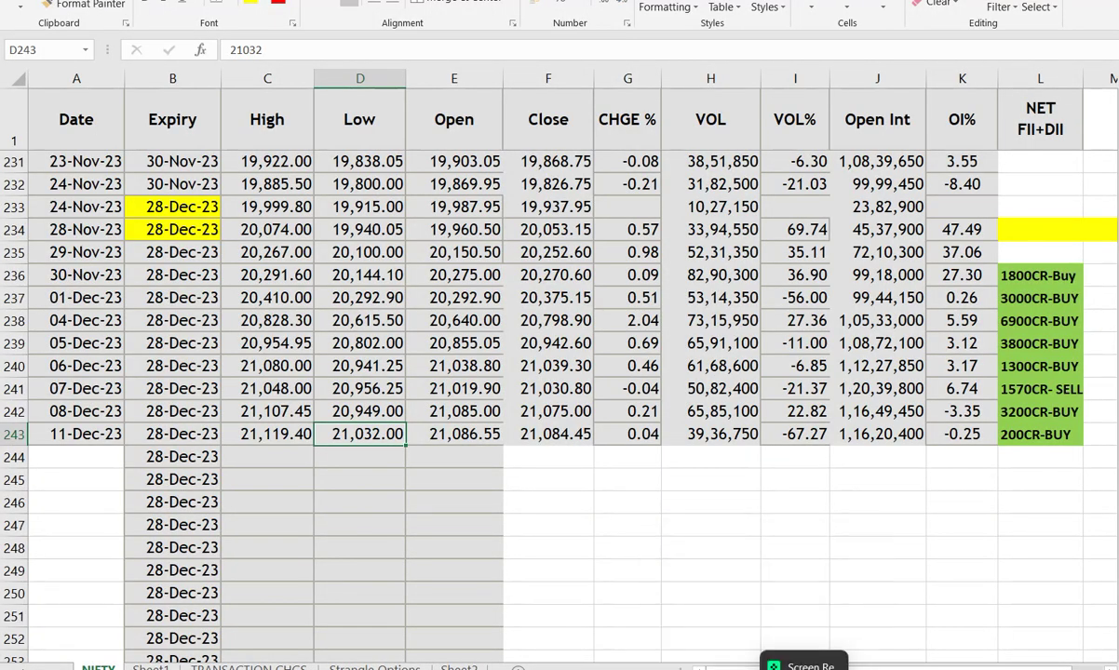
{"action": "mouse_move", "coordinate": [641, 669]}
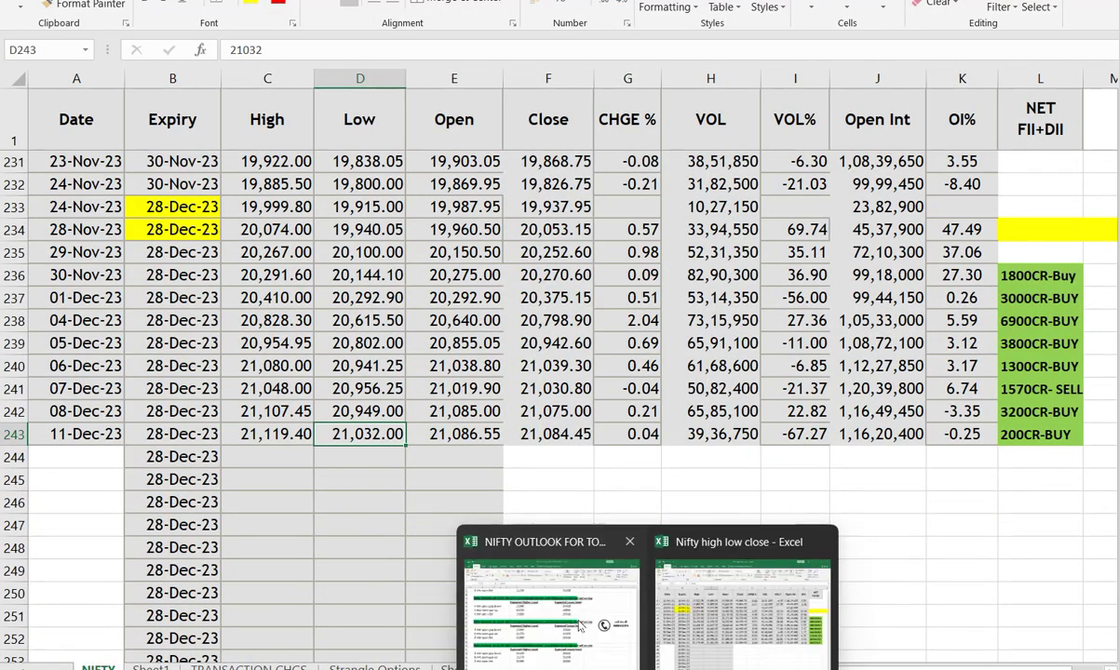
{"action": "left_click", "coordinate": [545, 633]}
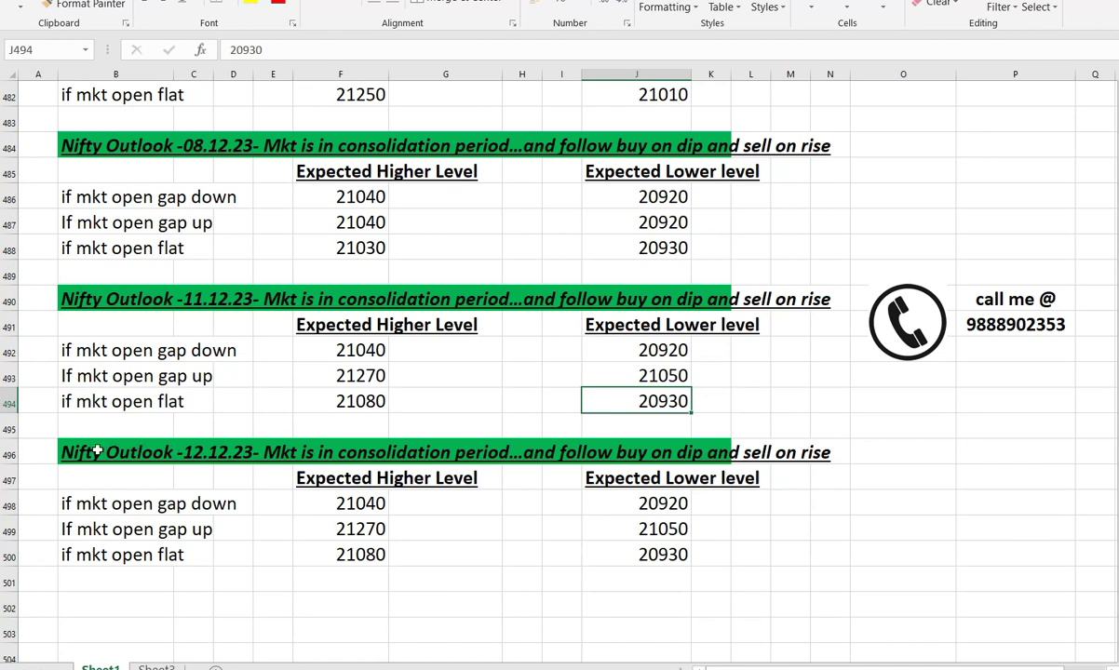
Review the 12.12.23 outlook heading and its expected higher and lower levels, checking the gap-down row individually
{"action": "left_click_drag", "start_coordinate": [74, 452], "coordinate": [847, 451]}
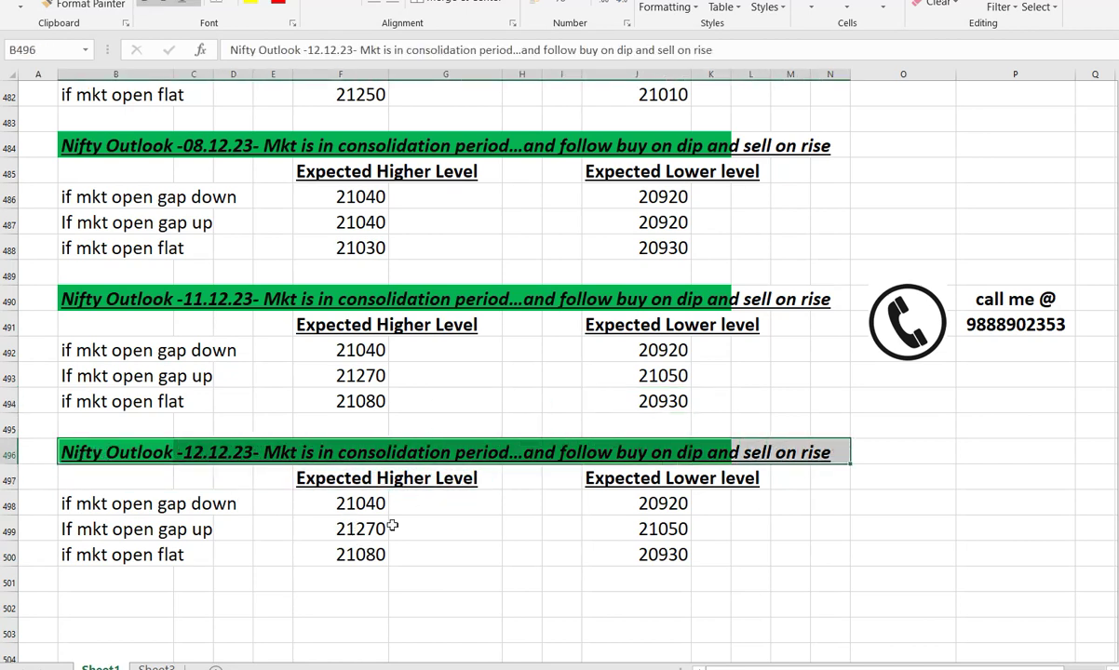
{"action": "left_click_drag", "start_coordinate": [354, 502], "coordinate": [369, 552]}
{"action": "left_click_drag", "start_coordinate": [670, 508], "coordinate": [666, 553]}
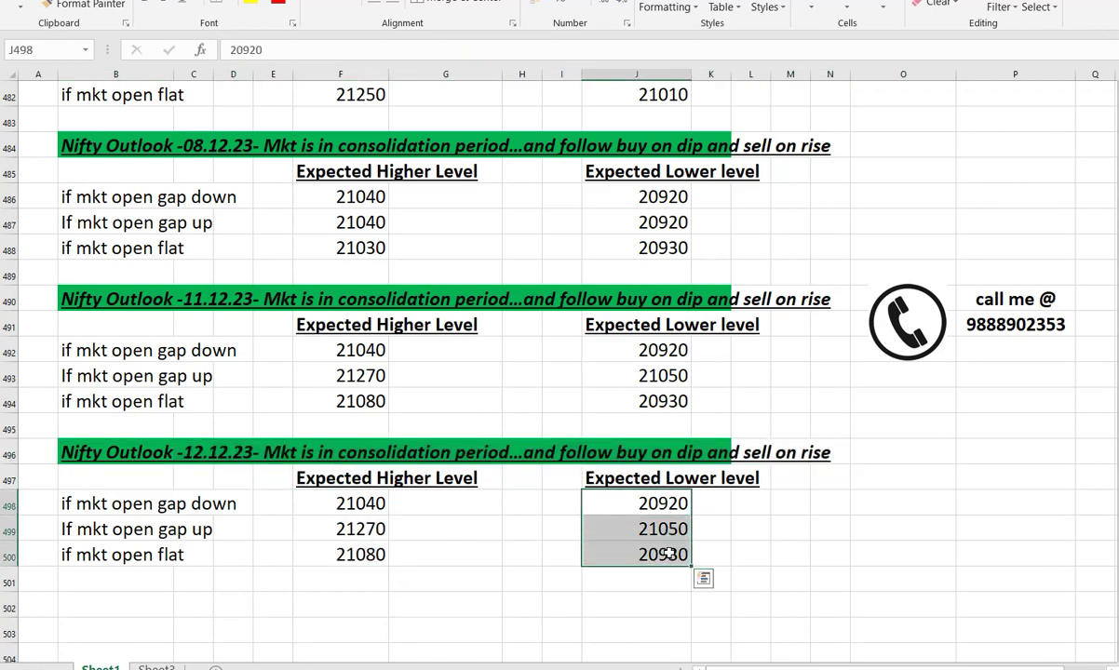
{"action": "left_click", "coordinate": [340, 501]}
{"action": "left_click", "coordinate": [616, 506]}
{"action": "left_click", "coordinate": [381, 507]}
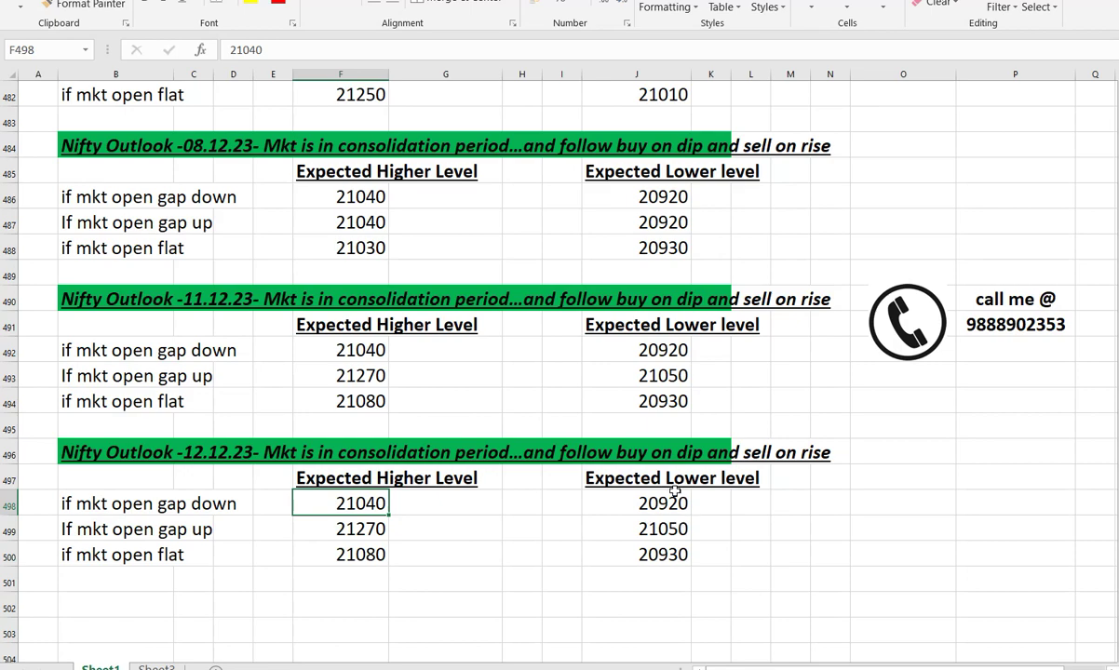
{"action": "left_click", "coordinate": [643, 504]}
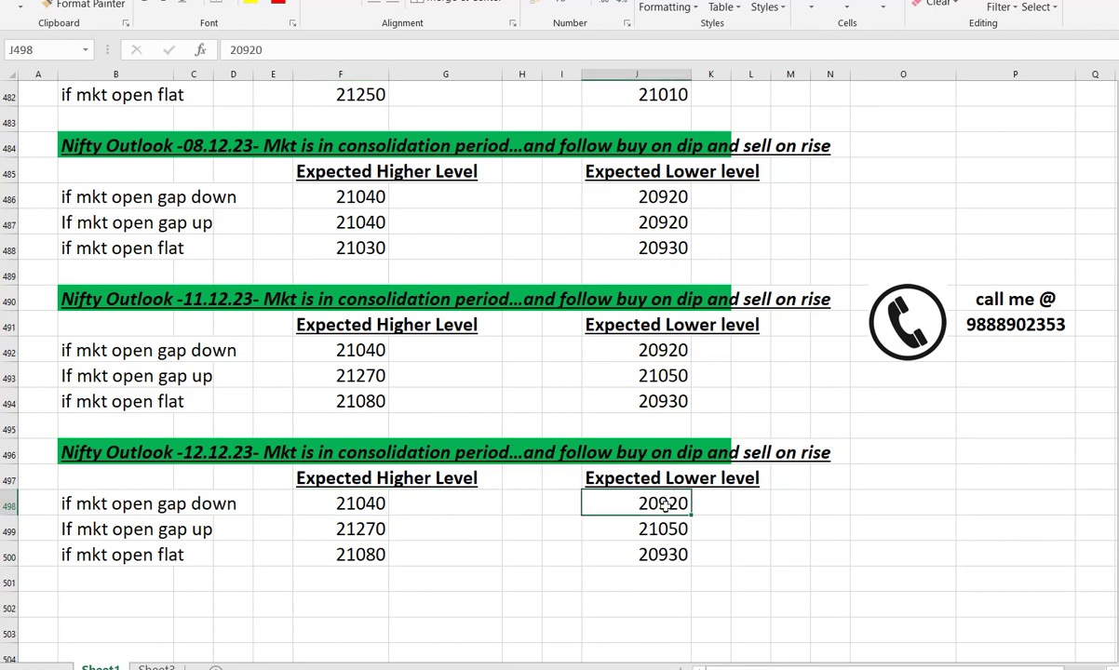
Set the expected higher level for a flat open in the 12.12.23 outlook to 21120
{"action": "left_click", "coordinate": [337, 554]}
{"action": "left_click", "coordinate": [356, 530]}
{"action": "left_click", "coordinate": [340, 579]}
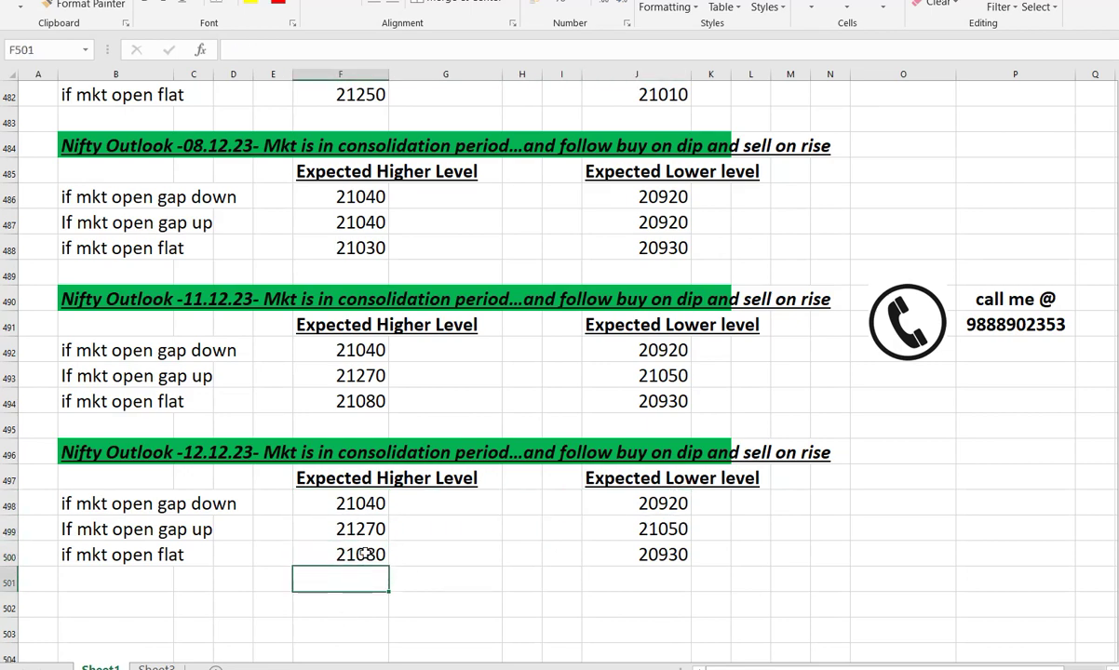
{"action": "left_click", "coordinate": [337, 557]}
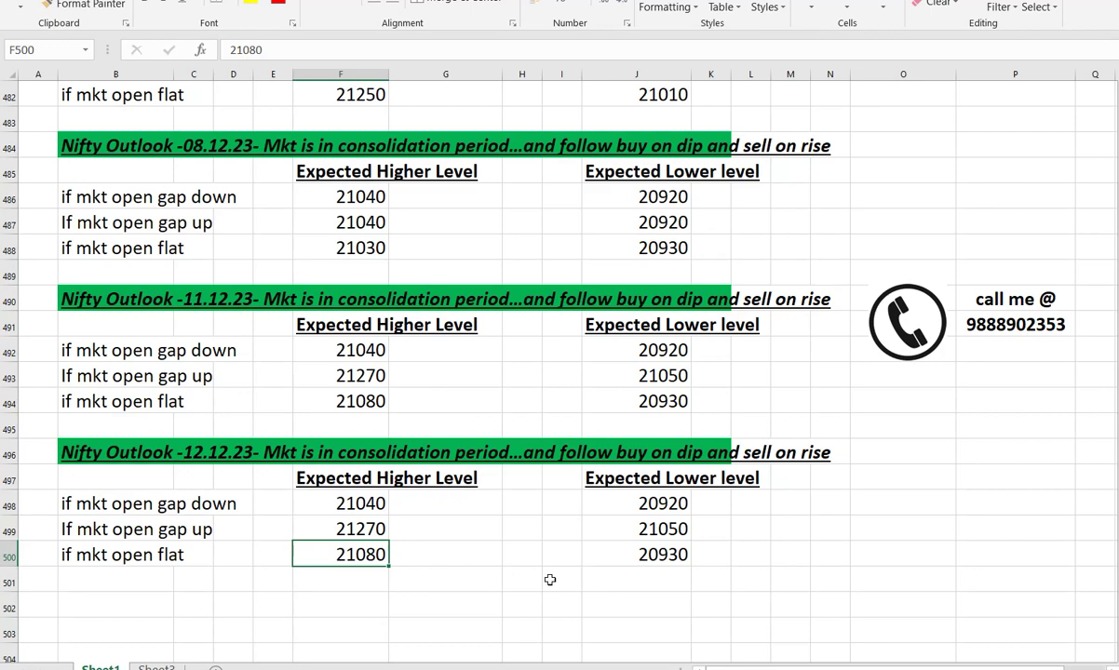
{"action": "type", "text": "21120"}
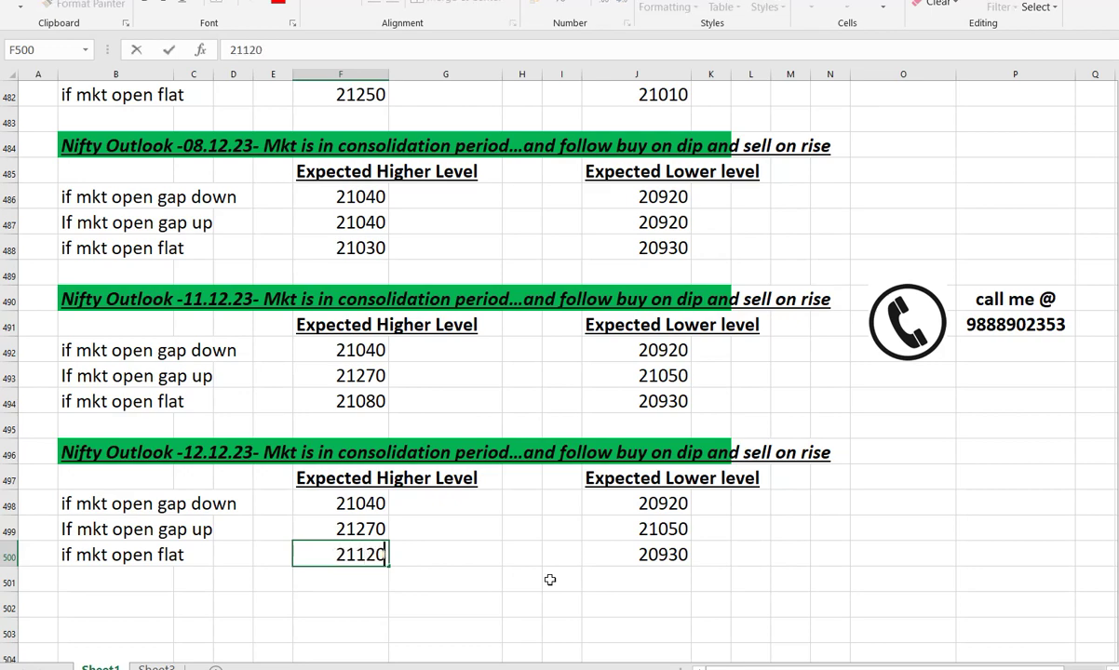
{"action": "key", "text": "Return"}
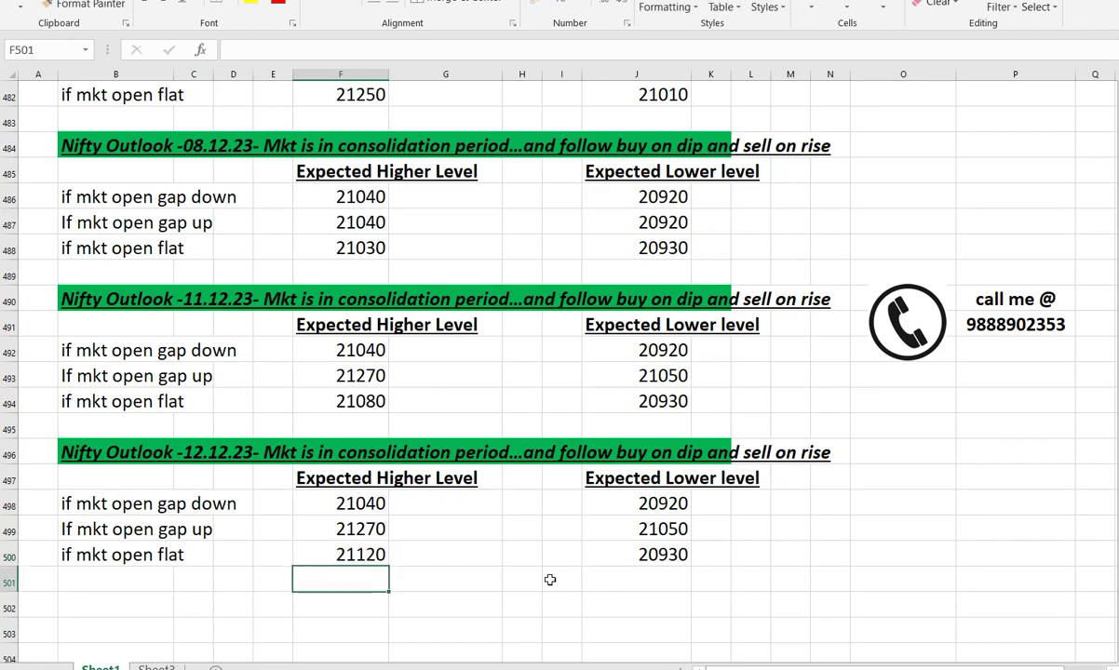
Set the expected lower level for a flat open in the 12.12.23 outlook to 21010
{"action": "left_click", "coordinate": [669, 555]}
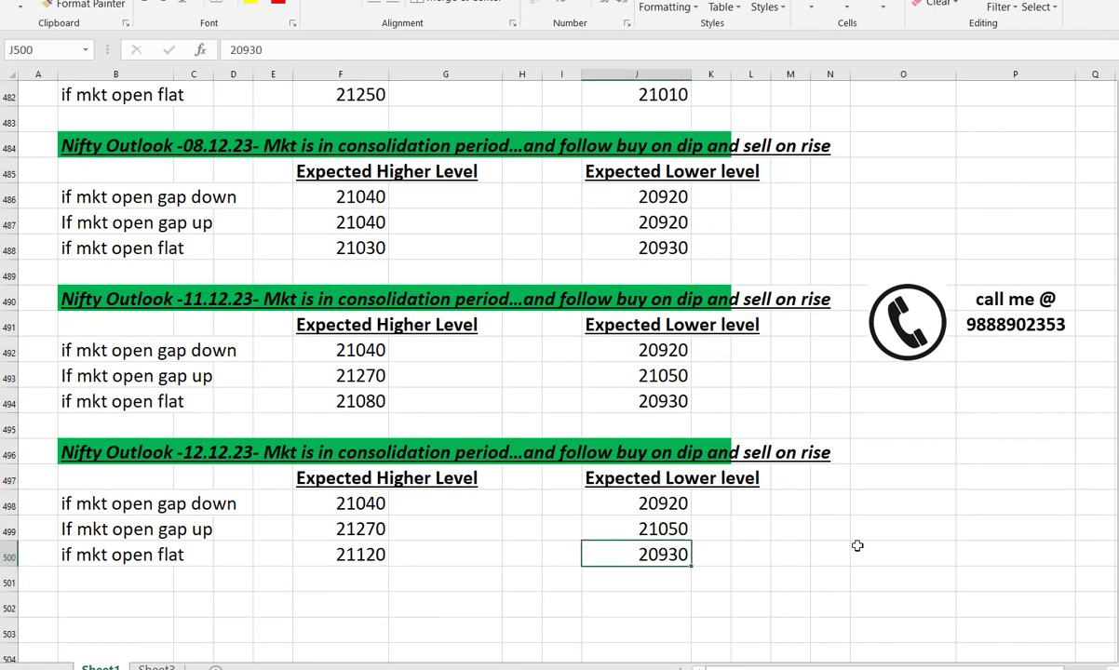
{"action": "type", "text": "2100"}
{"action": "key", "text": "BackSpace"}
{"action": "key", "text": "BackSpace"}
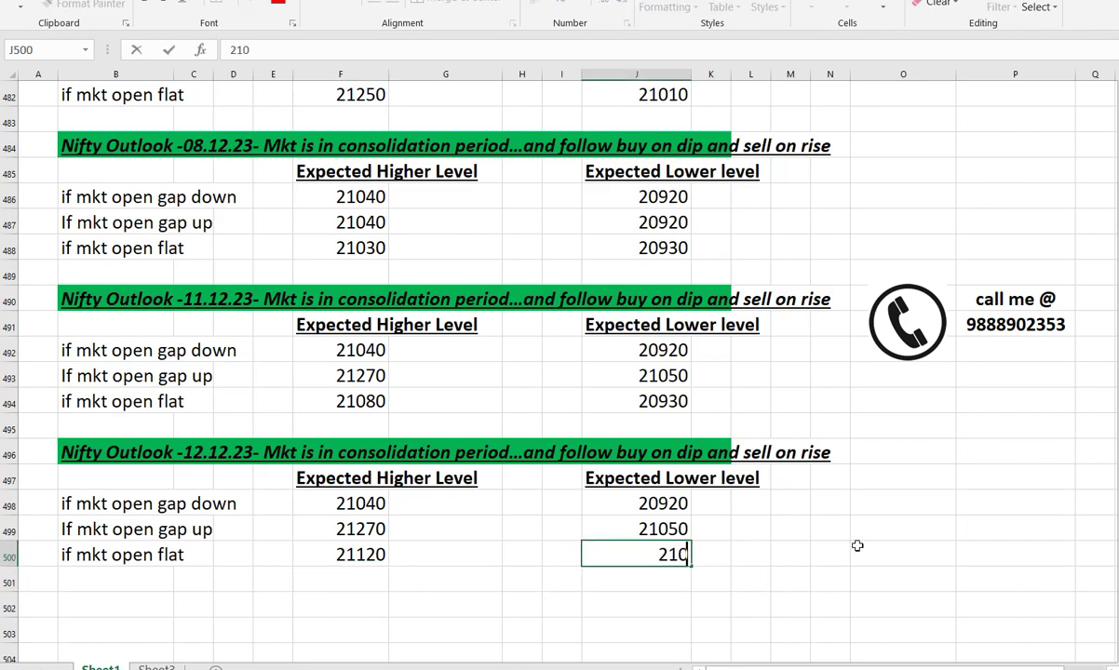
{"action": "type", "text": "010"}
{"action": "key", "text": "Up"}
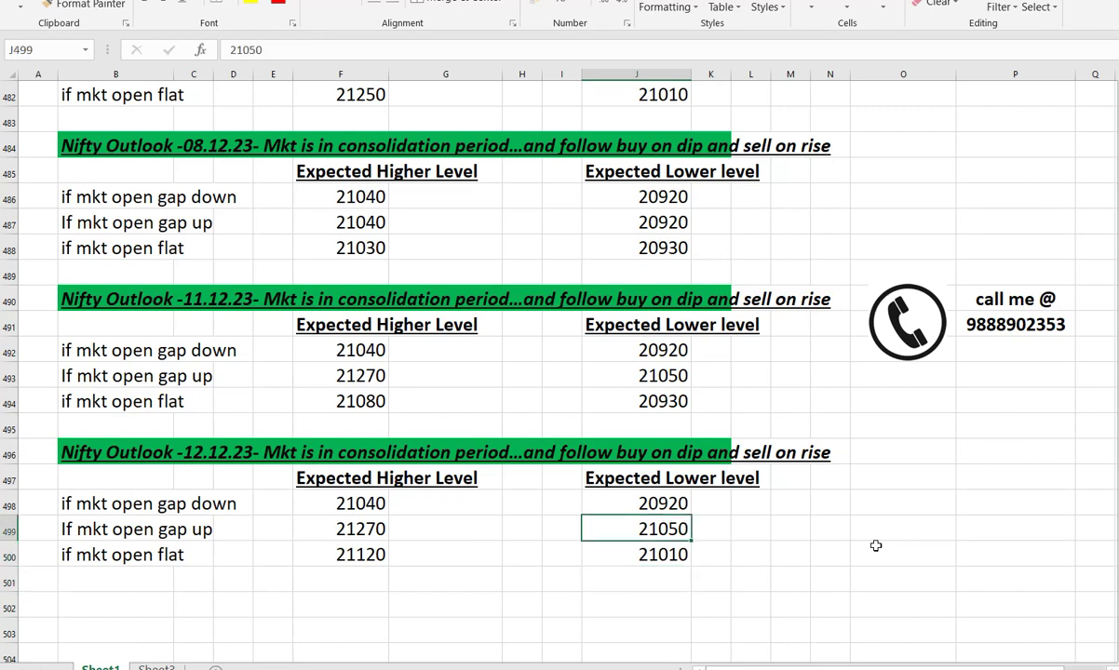
Check the gap-up row's expected higher and lower levels in the 12.12.23 outlook
{"action": "key", "text": "Left"}
{"action": "key", "text": "Left"}
{"action": "key", "text": "Left"}
{"action": "key", "text": "Left"}
{"action": "key", "text": "Left"}
{"action": "key", "text": "Right"}
{"action": "key", "text": "Right"}
{"action": "key", "text": "Right"}
{"action": "key", "text": "Right"}
{"action": "key", "text": "Right"}
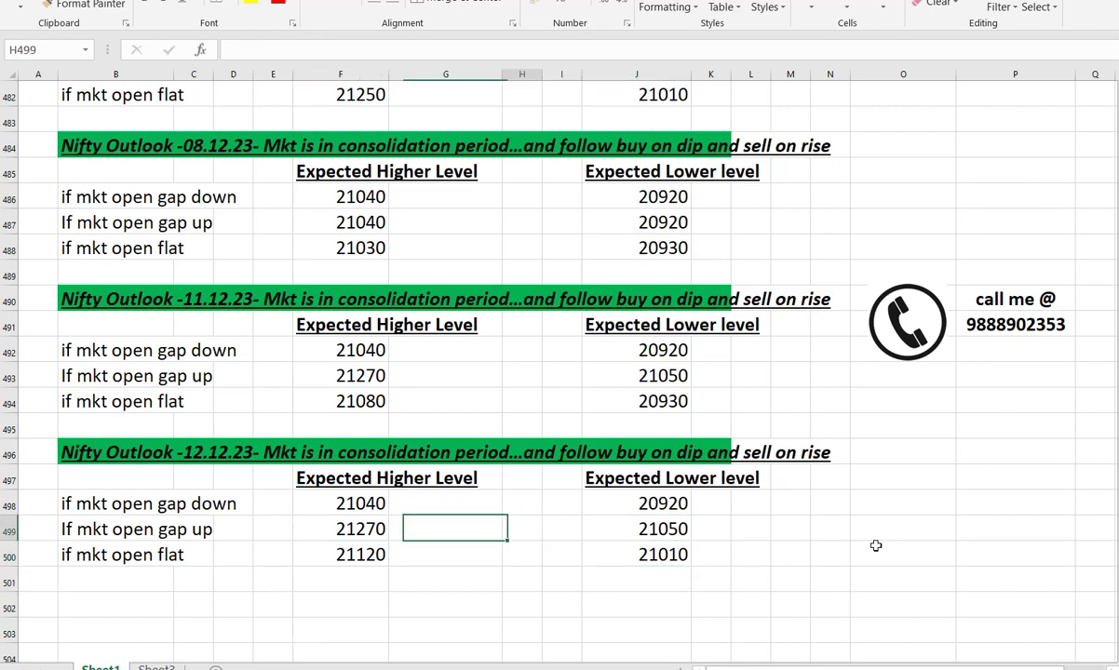
{"action": "key", "text": "Left"}
{"action": "key", "text": "Left"}
{"action": "key", "text": "Left"}
{"action": "key", "text": "Left"}
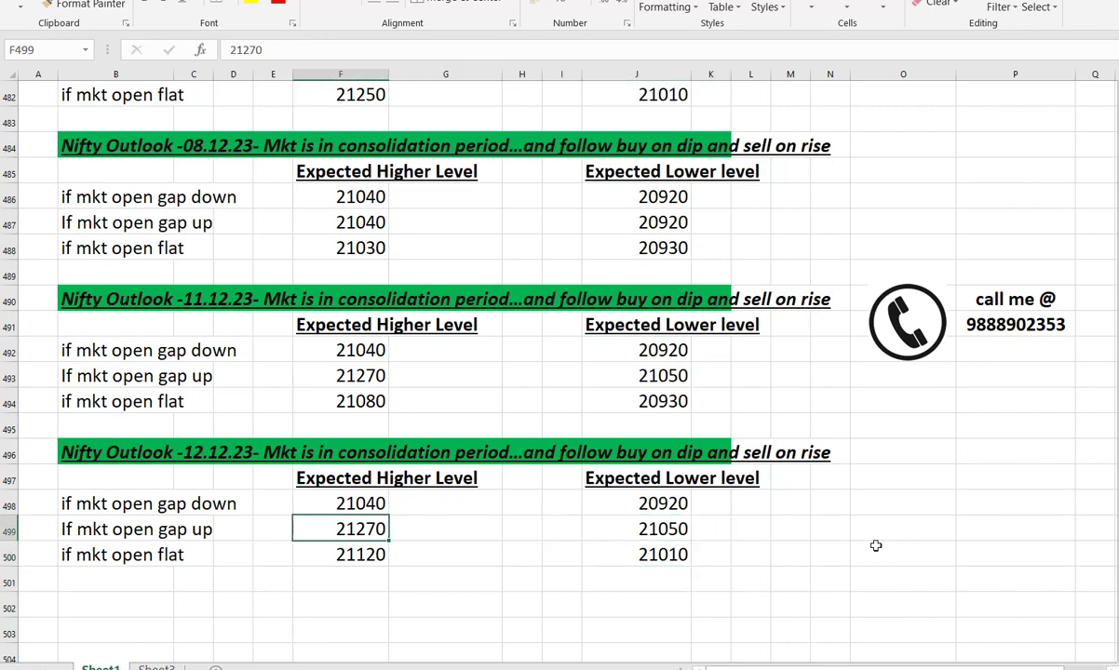